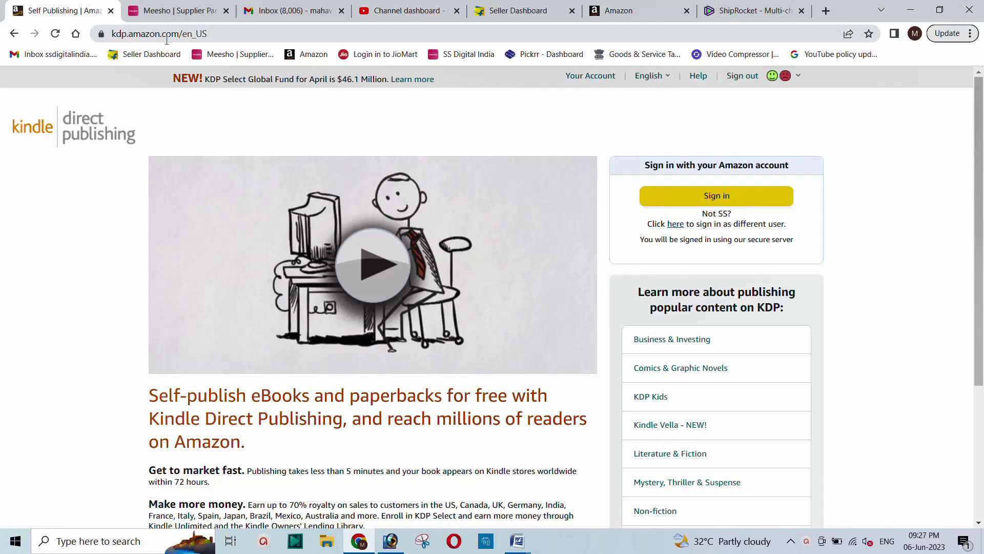
click(148, 37)
click(179, 37)
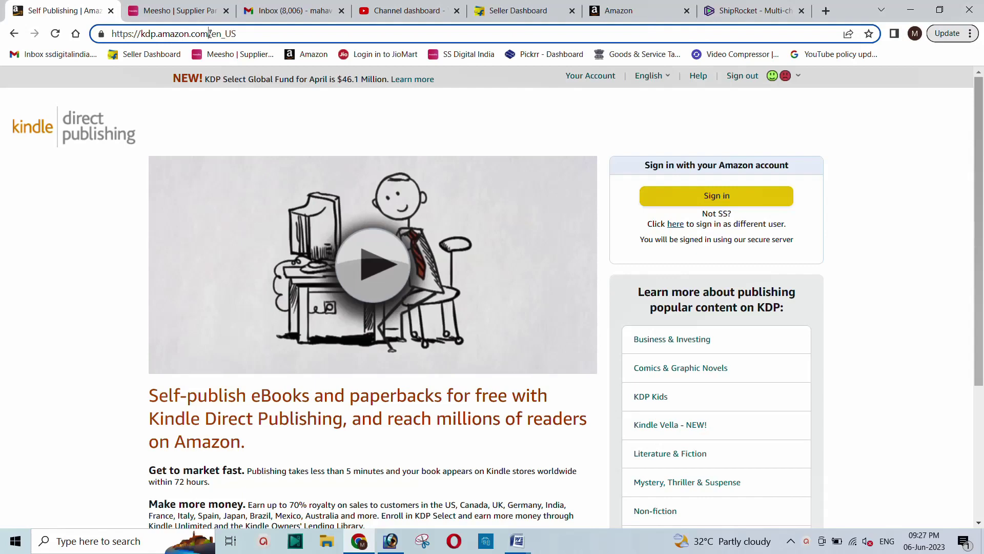
drag(208, 34, 141, 39)
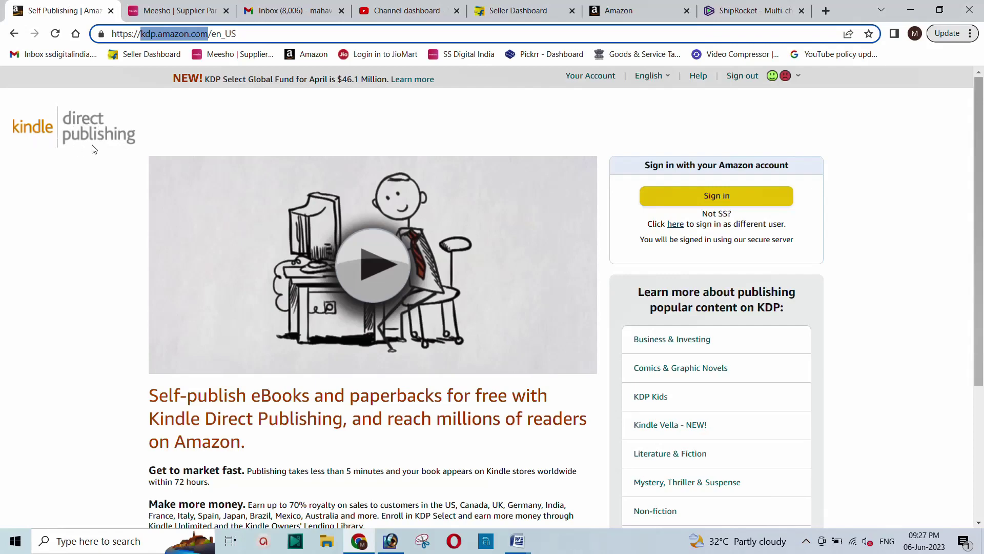
click(154, 123)
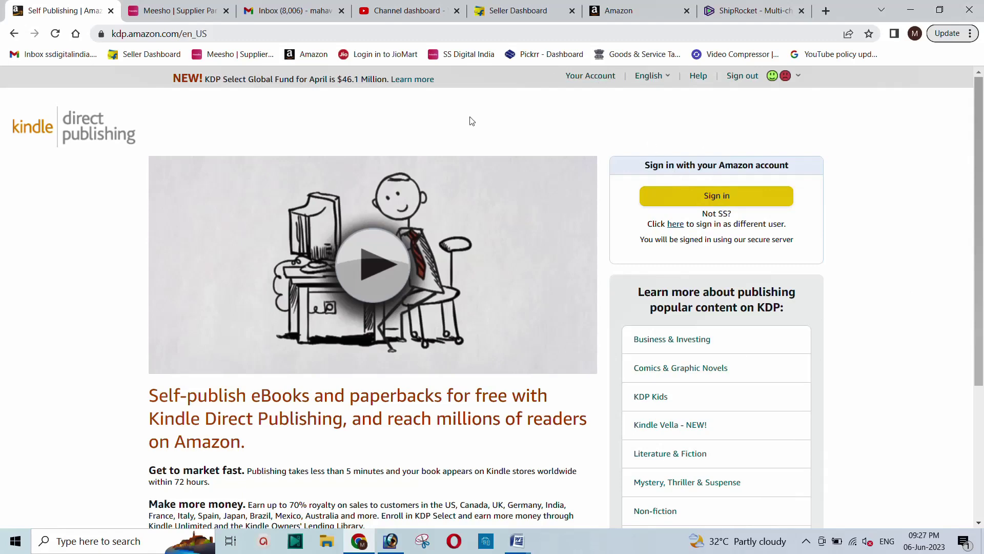
- Open the account page, go from there to the Bookshelf and read the notice about printing cost changes
click(585, 78)
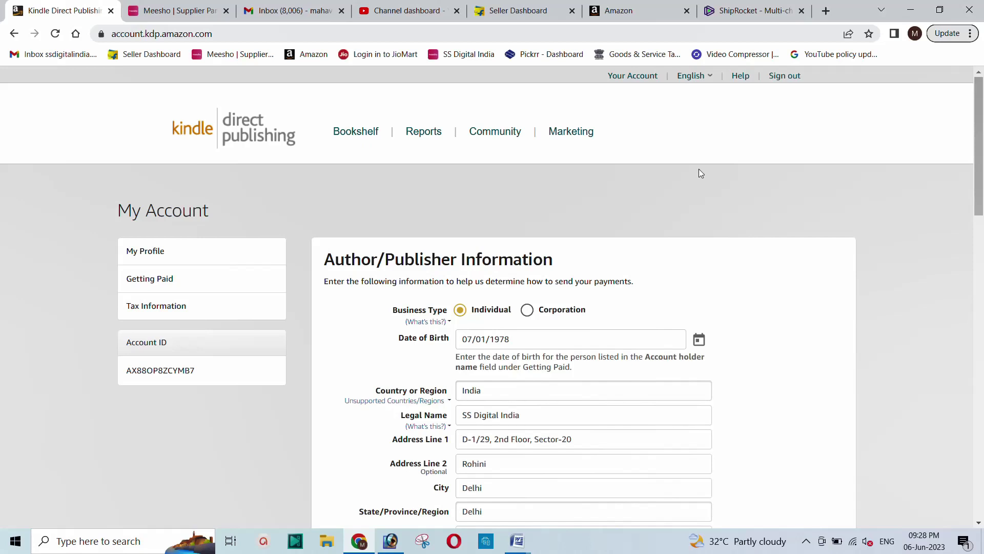
click(349, 139)
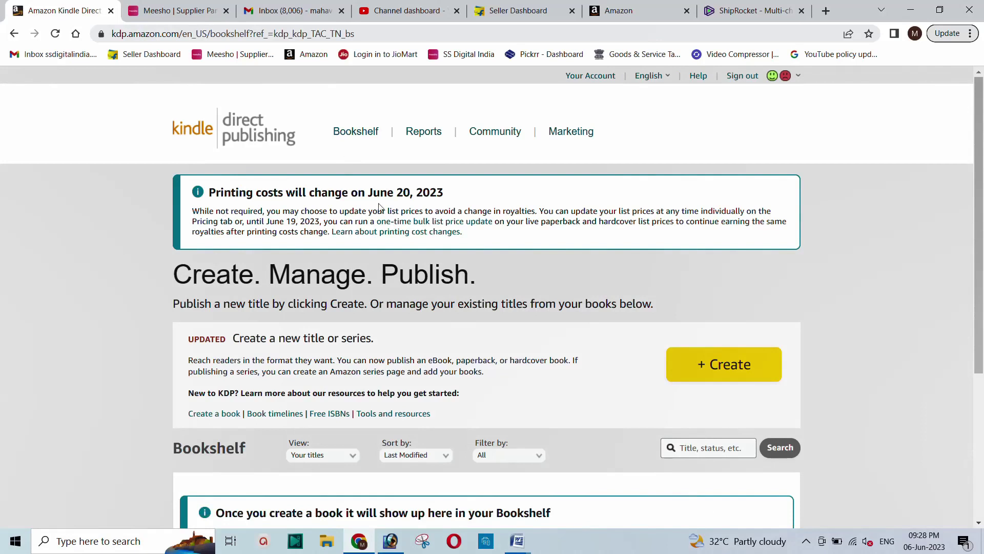
drag(209, 193, 460, 194)
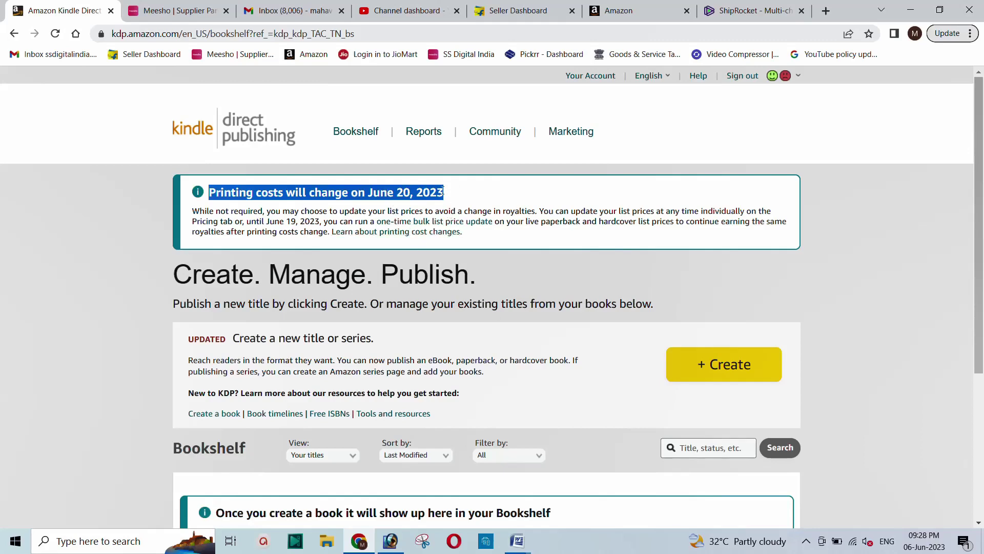
click(464, 192)
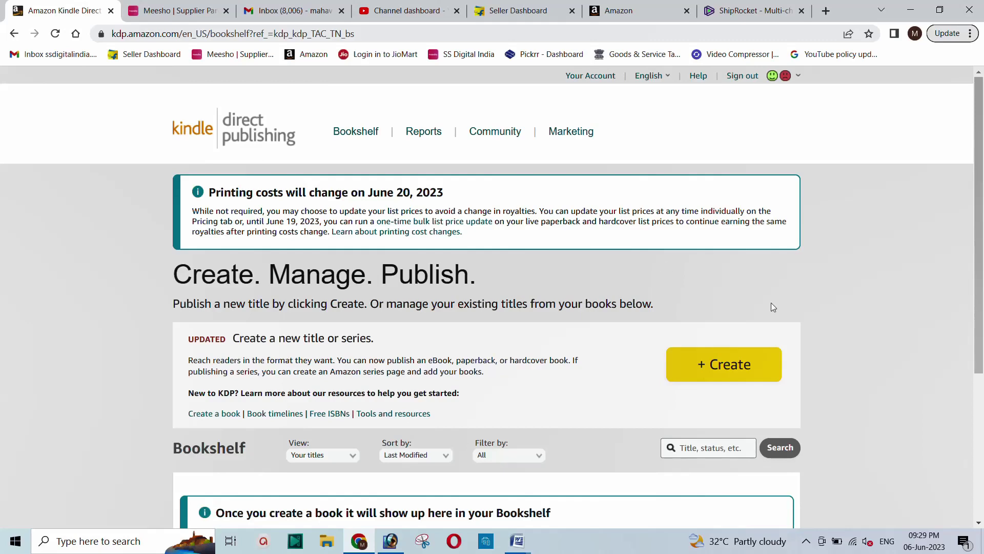
- Start creating a new title and choose Kindle eBook as its format
click(716, 374)
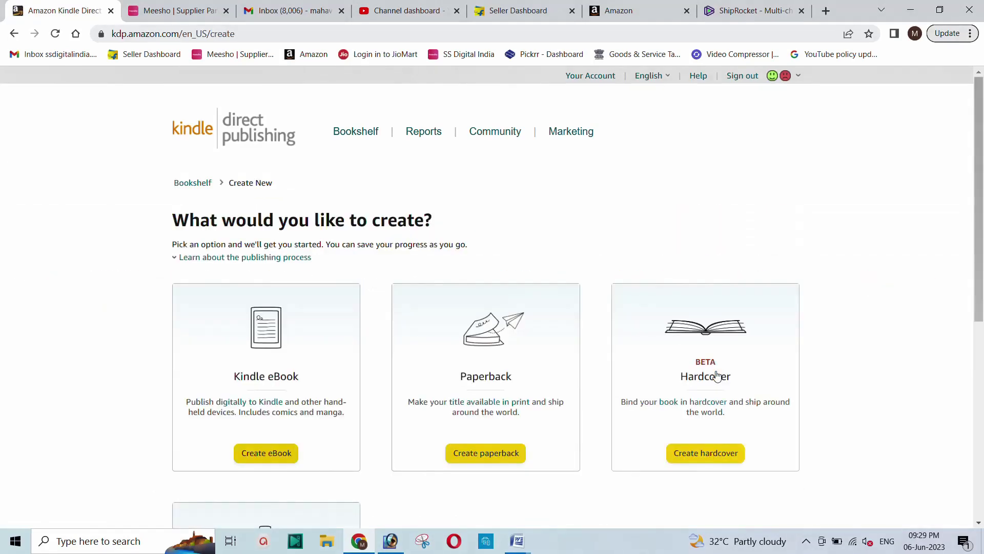
scroll(372, 265, down, 2)
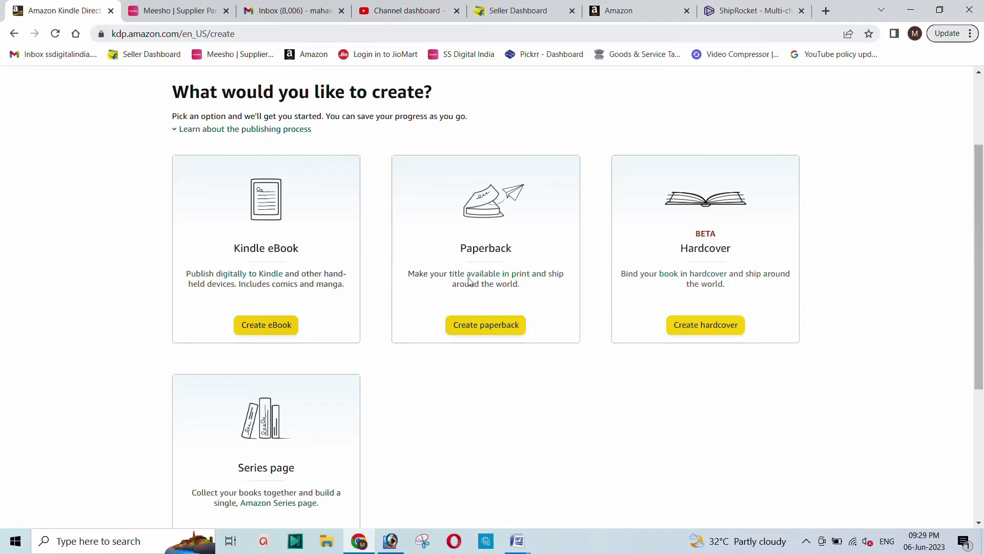
scroll(252, 277, up, 1)
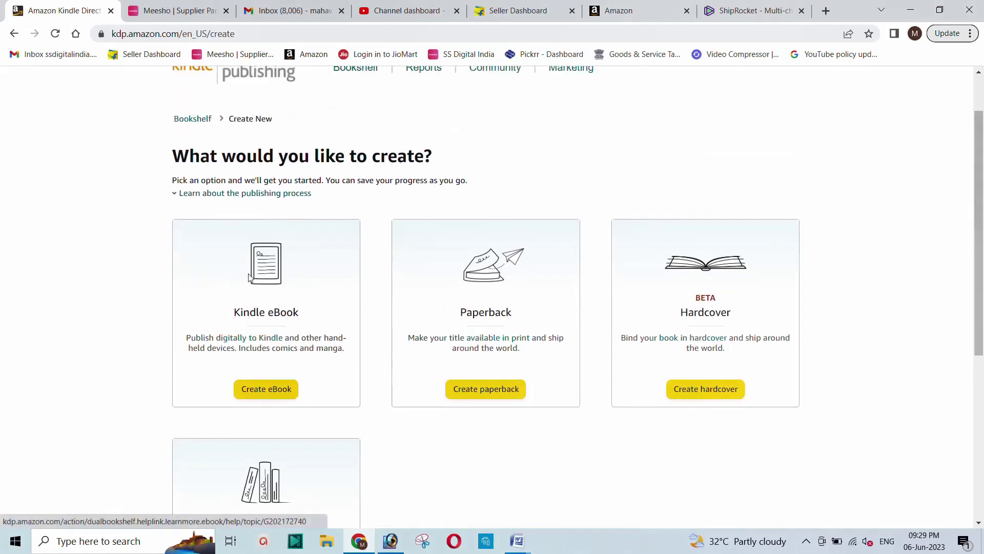
click(262, 394)
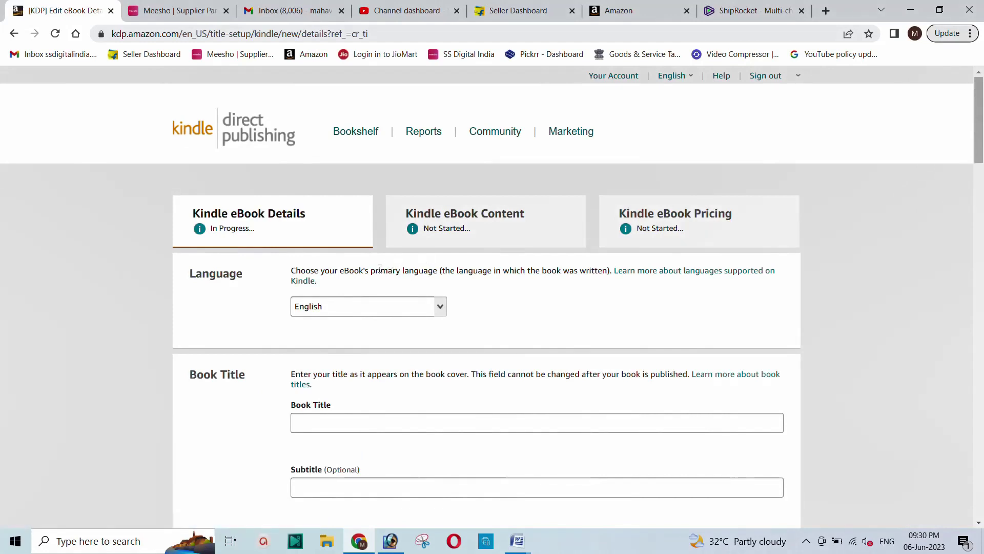
- Look through the list of available primary languages for the eBook, leaving English selected
scroll(345, 265, down, 1)
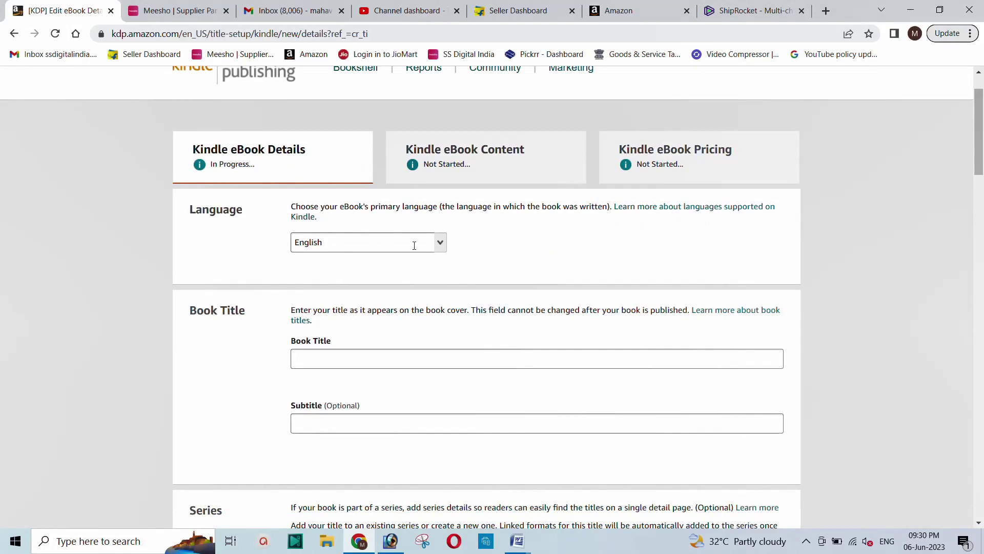
click(440, 243)
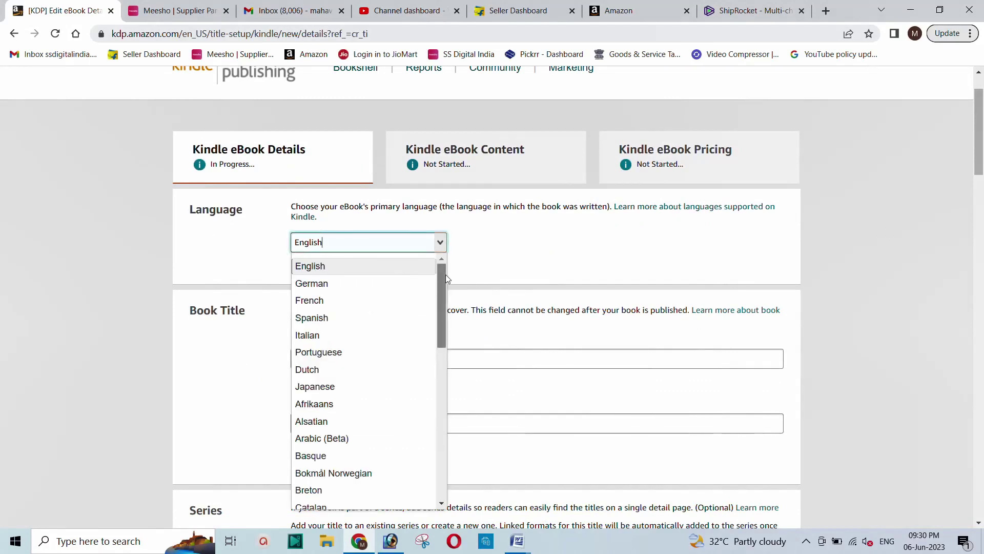
drag(442, 279, 453, 364)
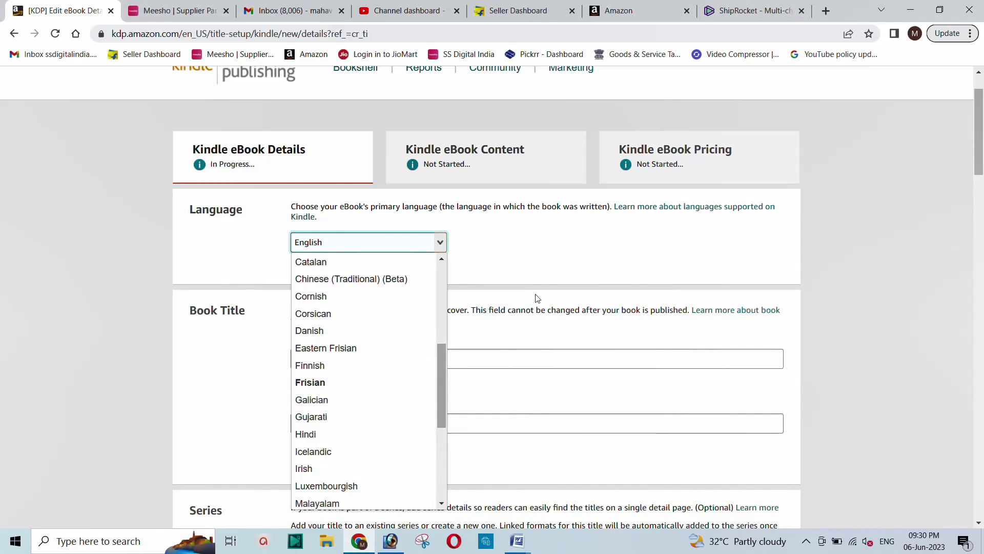
click(512, 250)
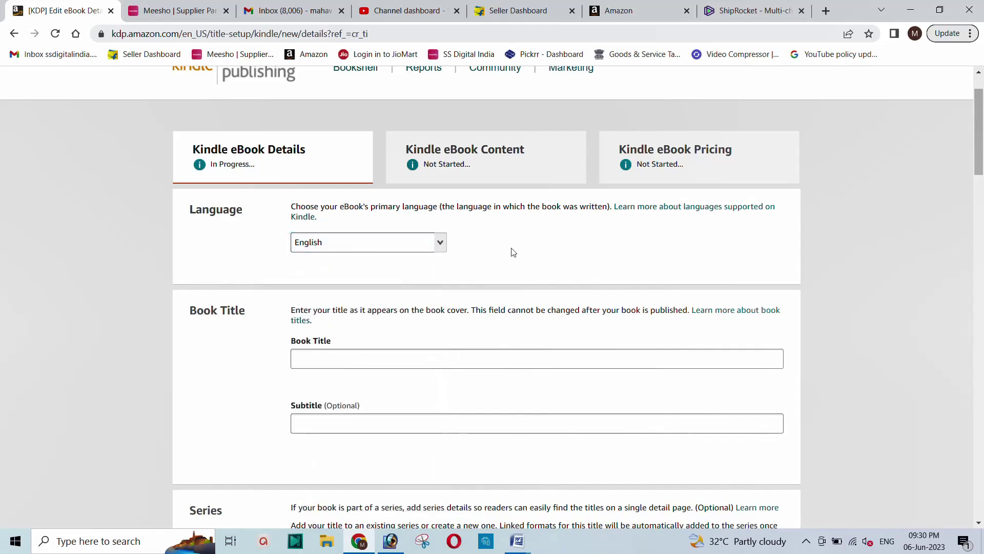
- Enter "Biography of Mahatma Gandhi." as the book title
scroll(505, 250, down, 1)
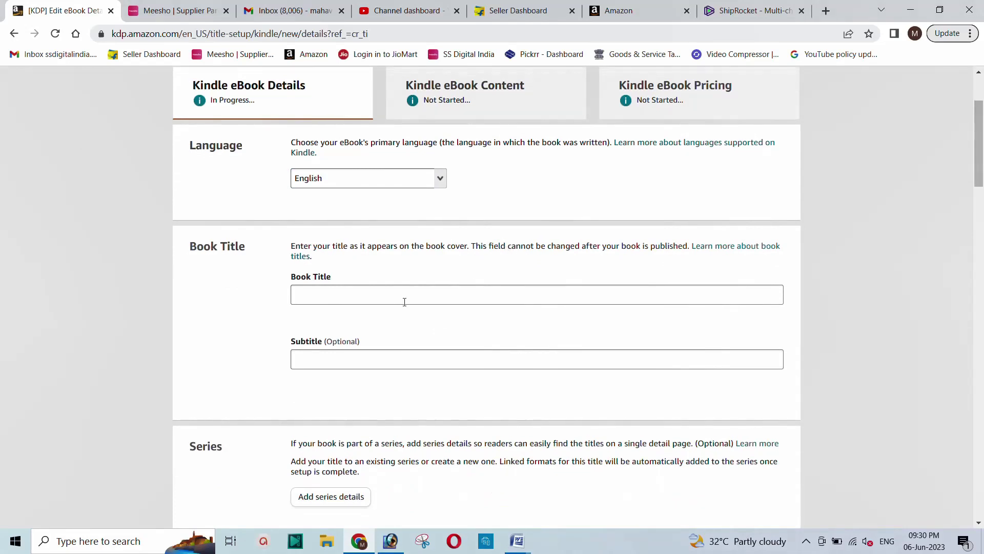
click(313, 294)
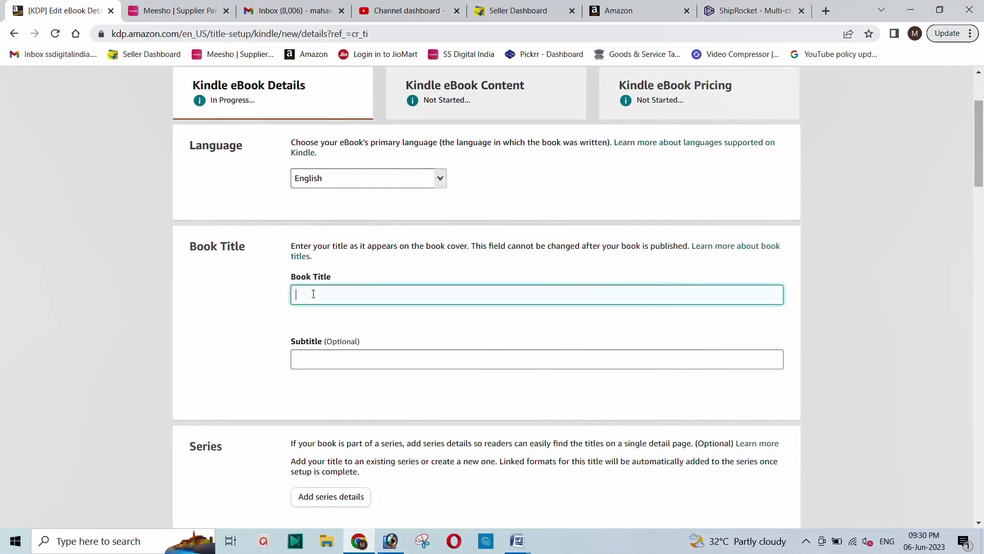
text(B)
text(iog)
text(raphy)
text( of )
text(Mahat)
text(ama)
key(BackSpace)
key(BackSpace)
key(BackSpace)
key(BackSpace)
key(BackSpace)
text(tma Gandhi)
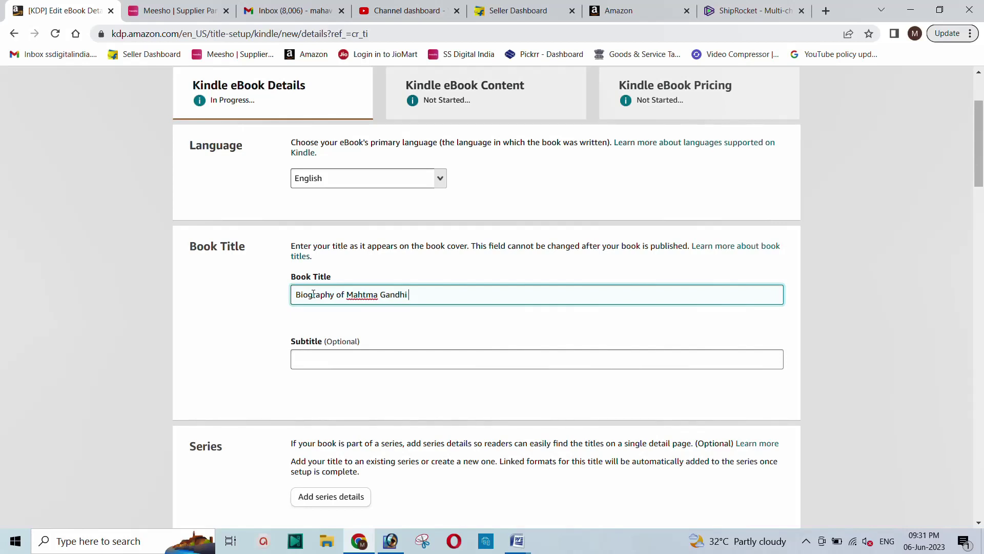
click(362, 295)
text(a)
click(365, 363)
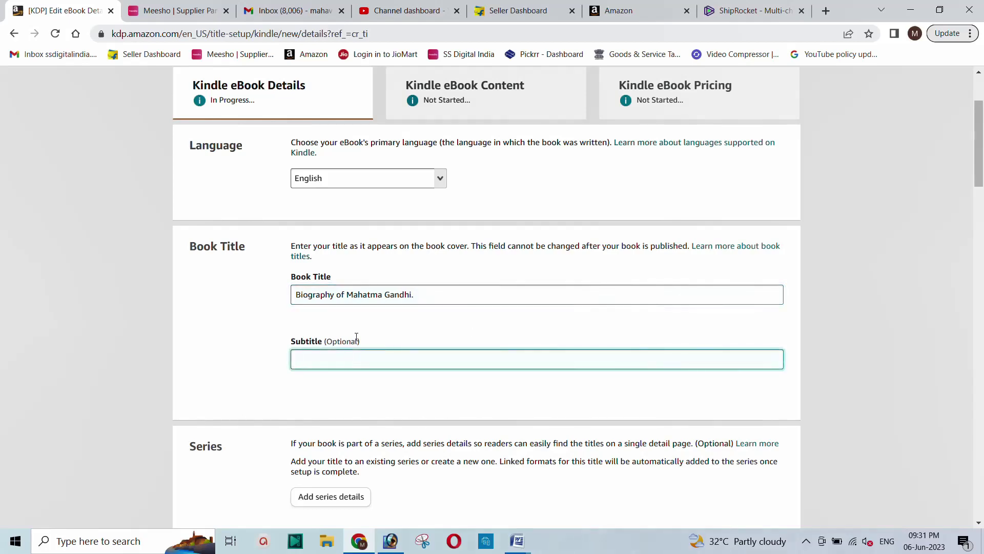
- Fill in the primary author's first and last name, leaving the subtitle, series and edition number empty
scroll(357, 337, down, 1)
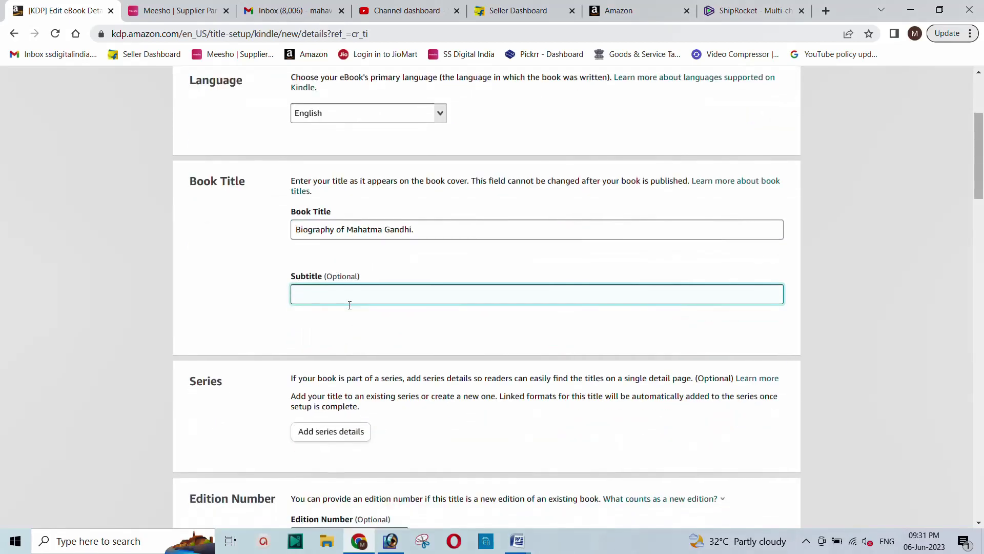
scroll(350, 305, down, 1)
scroll(334, 308, down, 1)
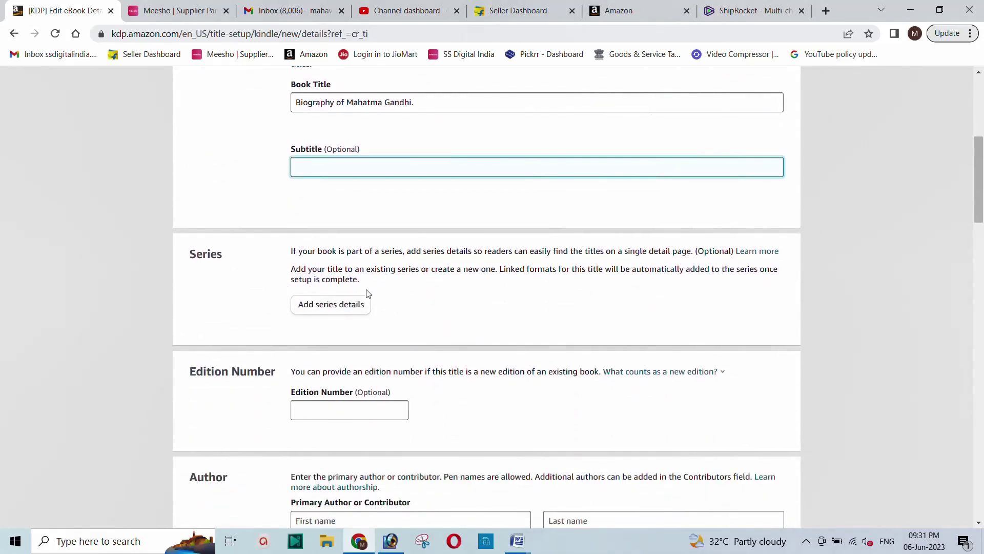
scroll(368, 293, down, 1)
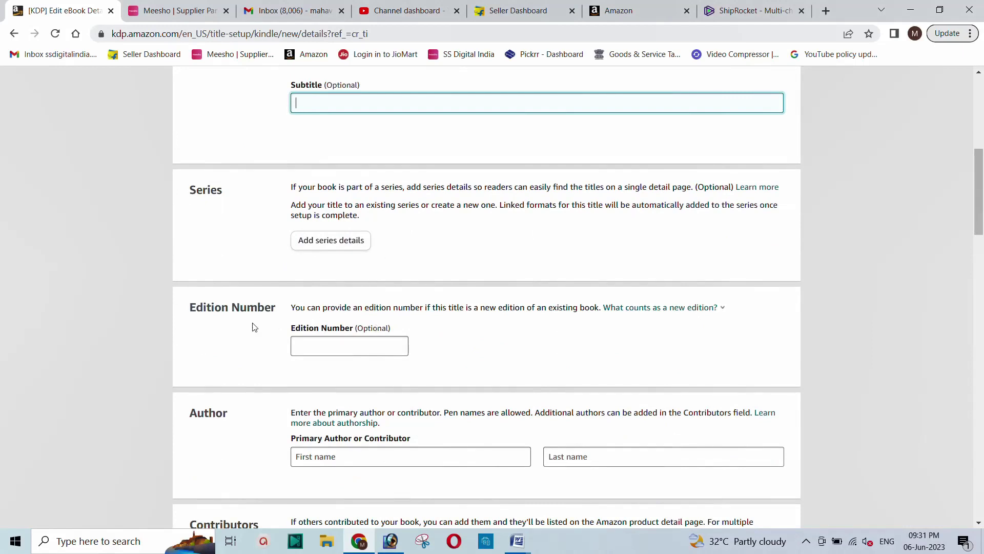
scroll(360, 319, down, 3)
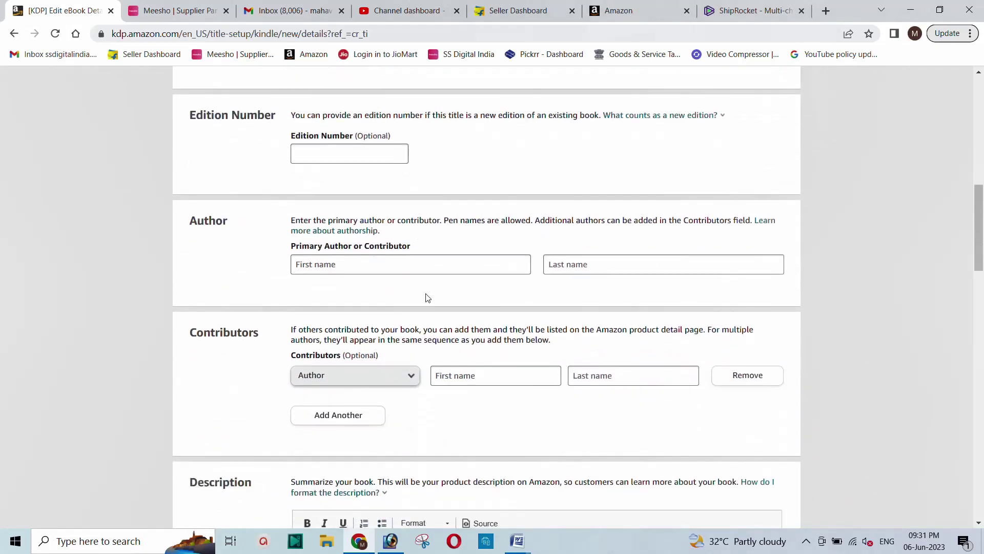
click(332, 262)
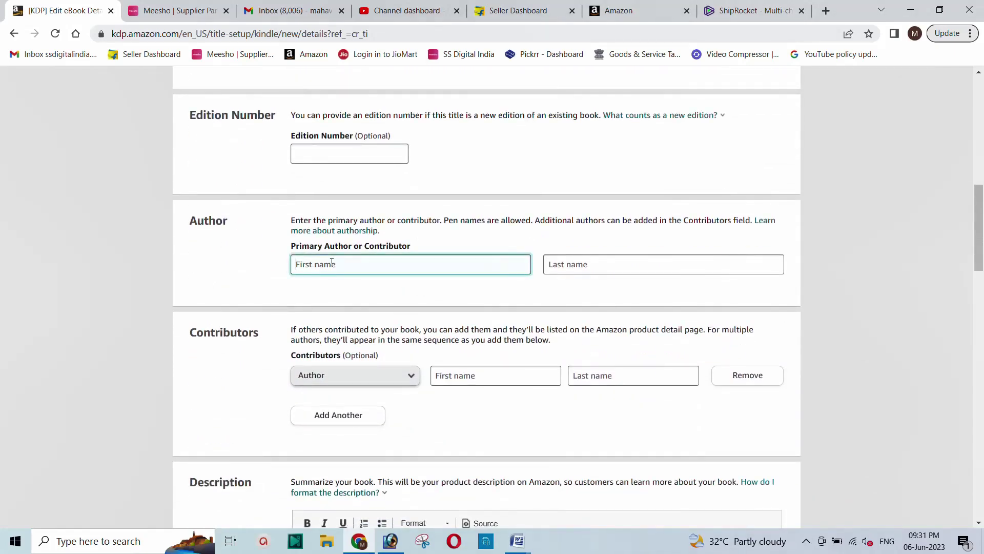
text(Mahaveer)
click(575, 262)
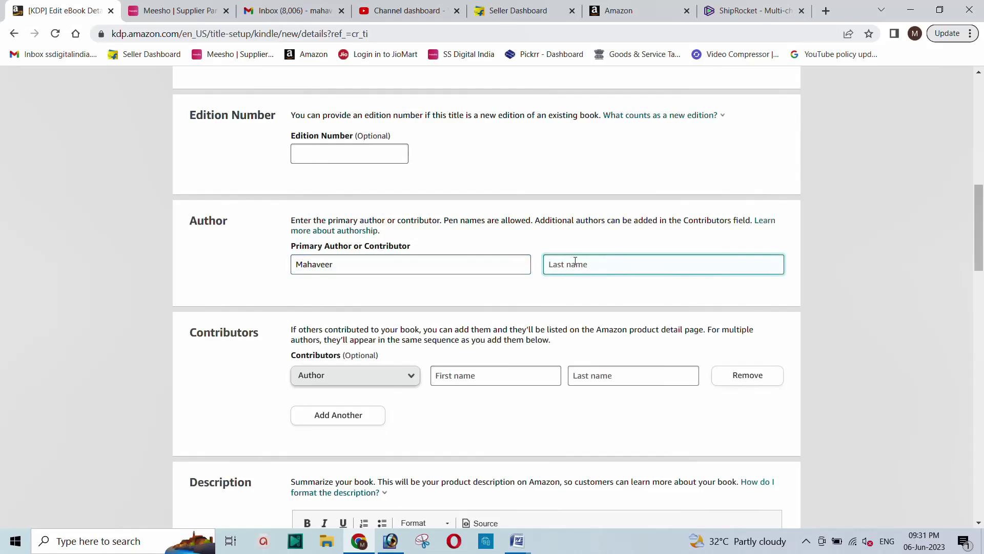
text(Meena)
- Switch to the "Mahatma Gandhi" document in Microsoft Word and copy its opening paragraph for the book description
scroll(330, 333, down, 2)
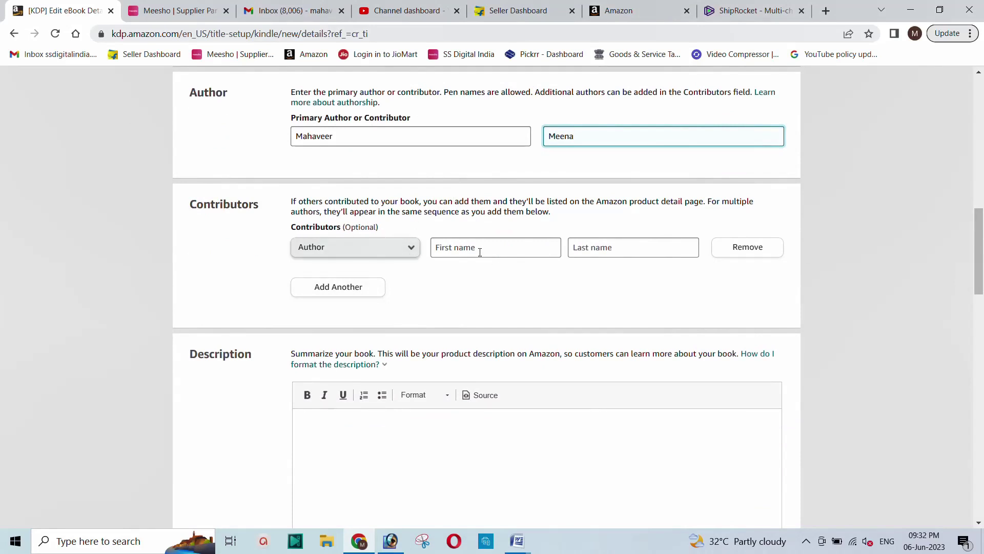
scroll(411, 259, down, 1)
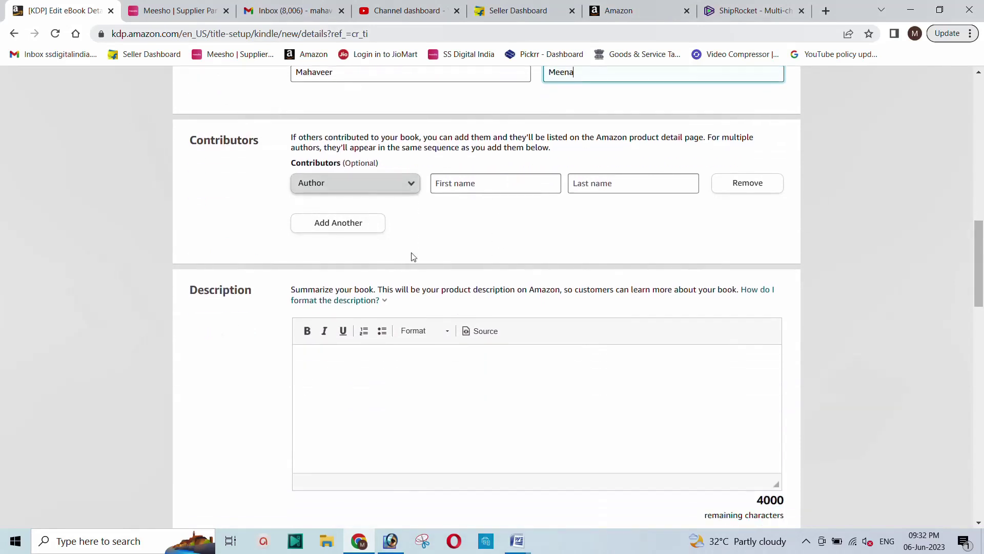
click(402, 376)
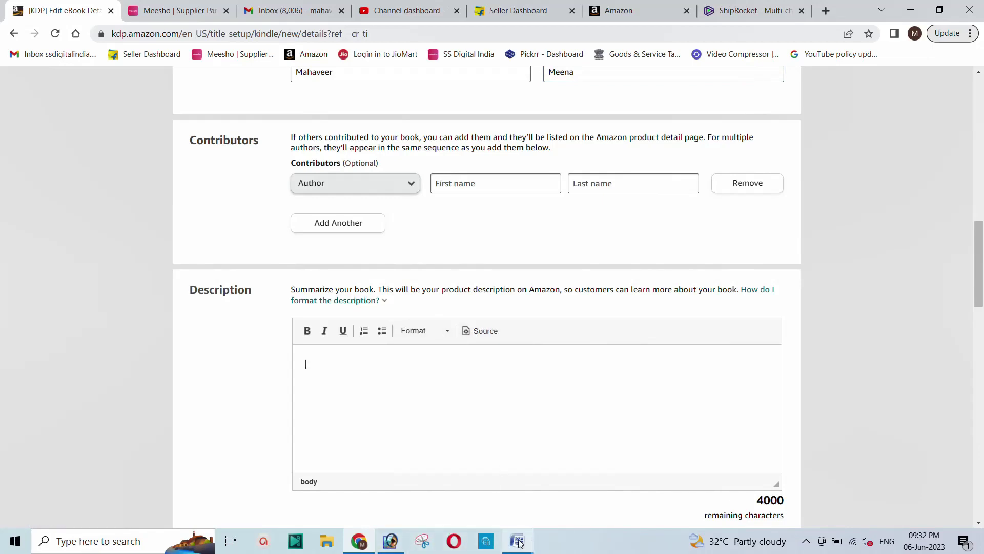
mouse_move(517, 541)
click(538, 500)
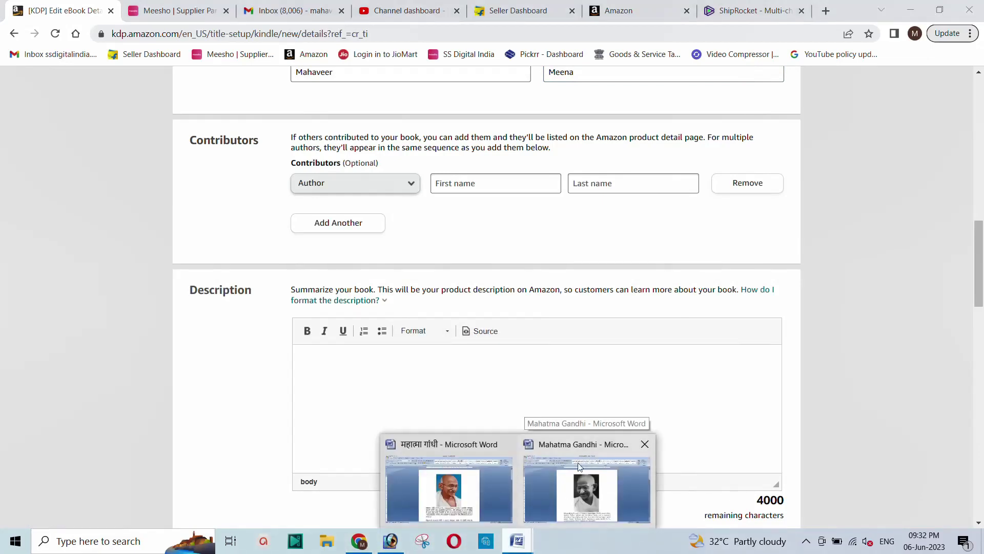
scroll(464, 312, down, 2)
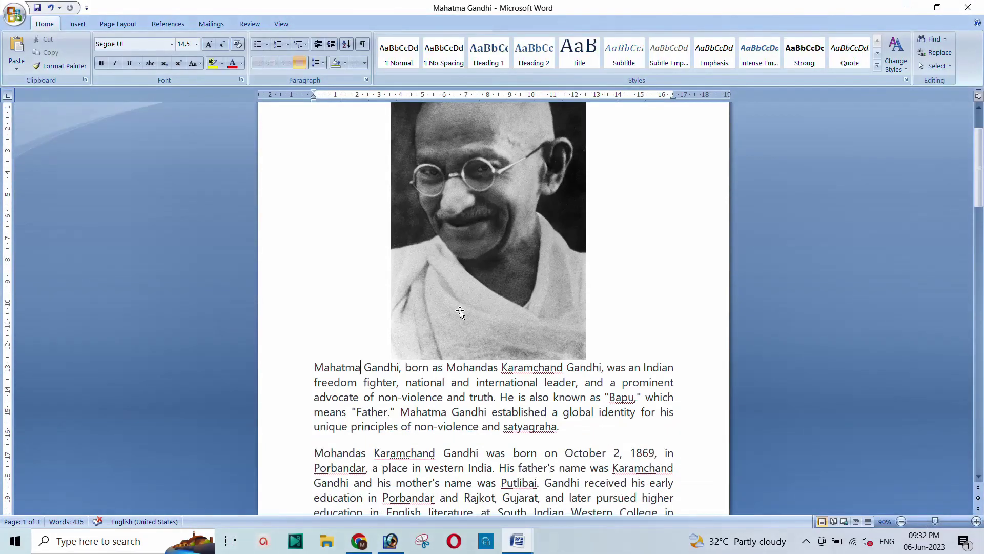
drag(570, 428, 334, 374)
key(ctrl+c)
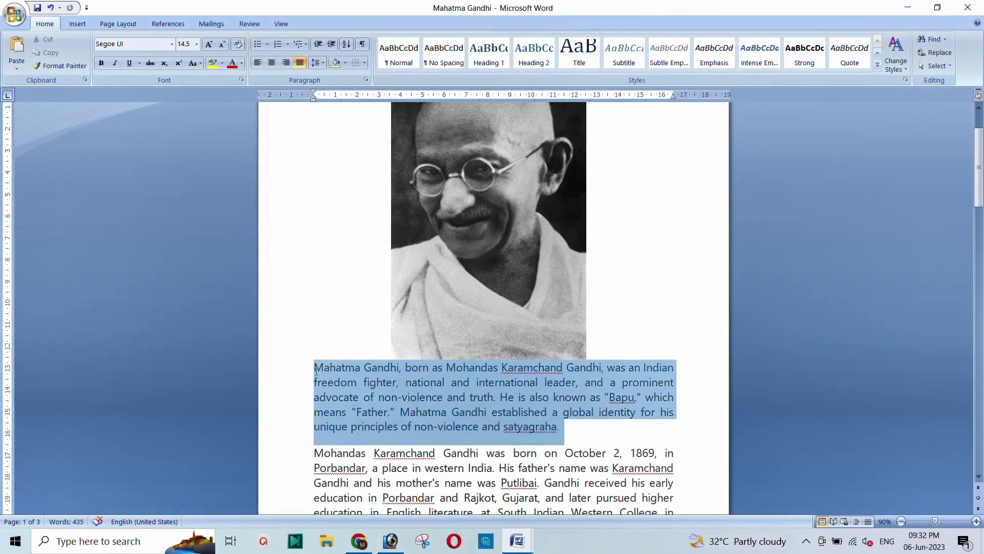
right_click(334, 371)
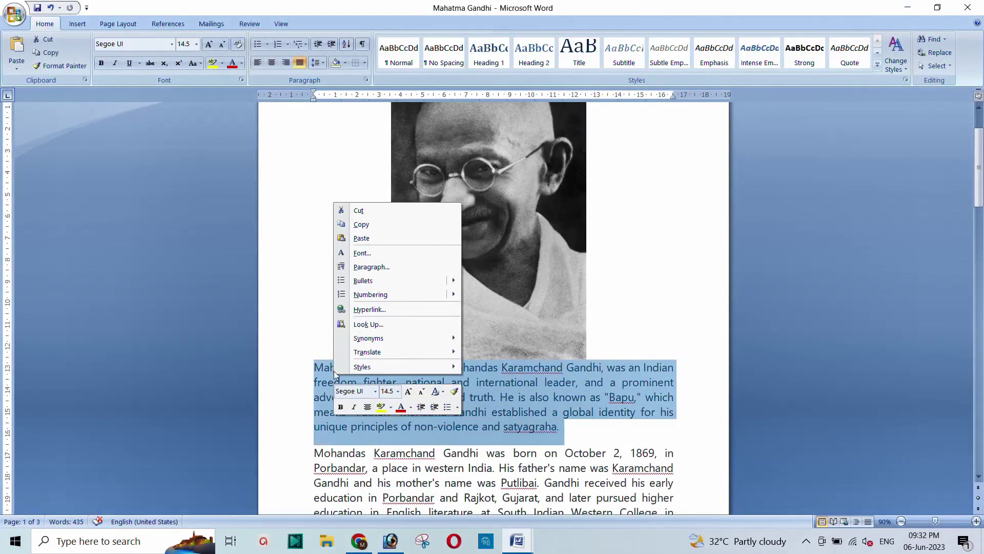
click(362, 224)
- Switch back to the eBook details page in Chrome, paste the copied paragraph as the description and remove the empty line above it
click(360, 541)
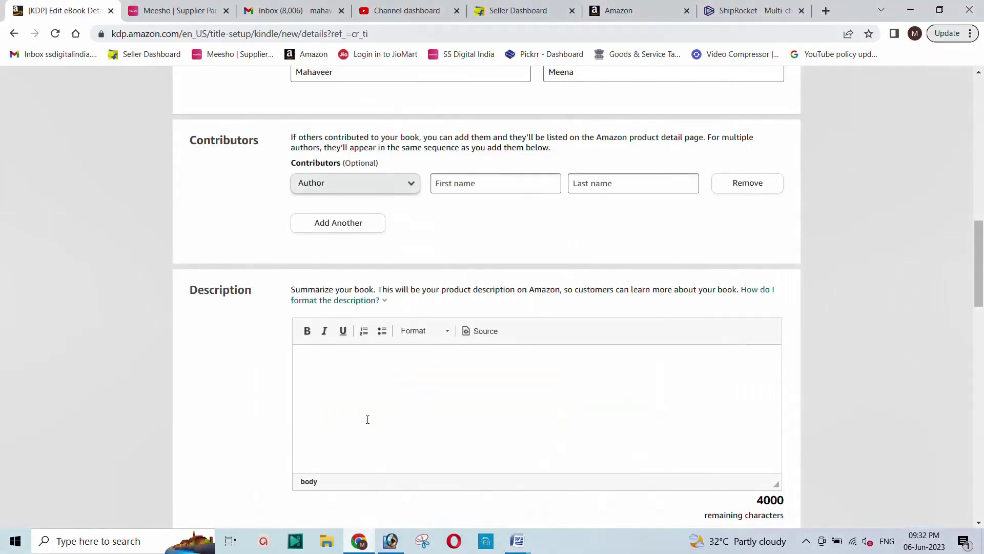
right_click(347, 376)
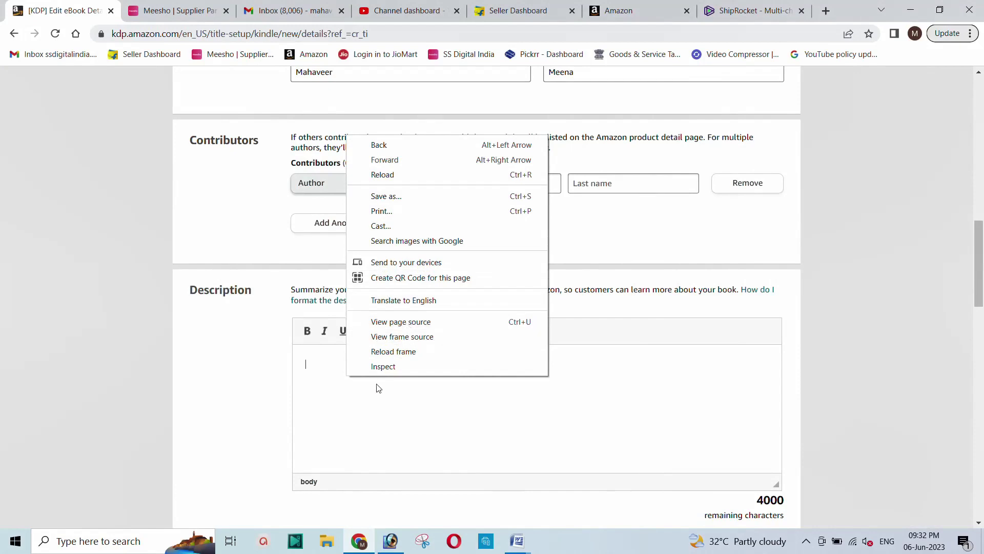
click(351, 389)
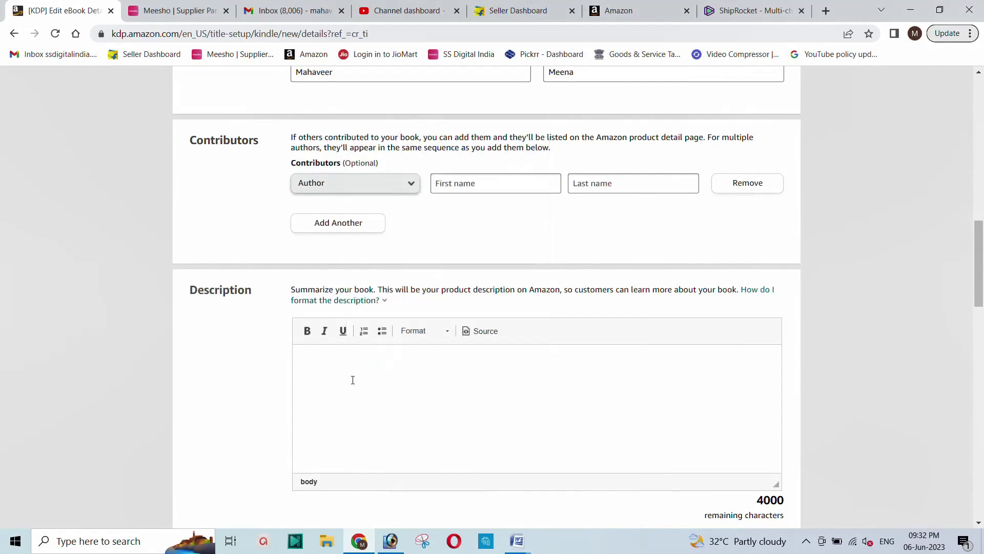
key(ctrl+v)
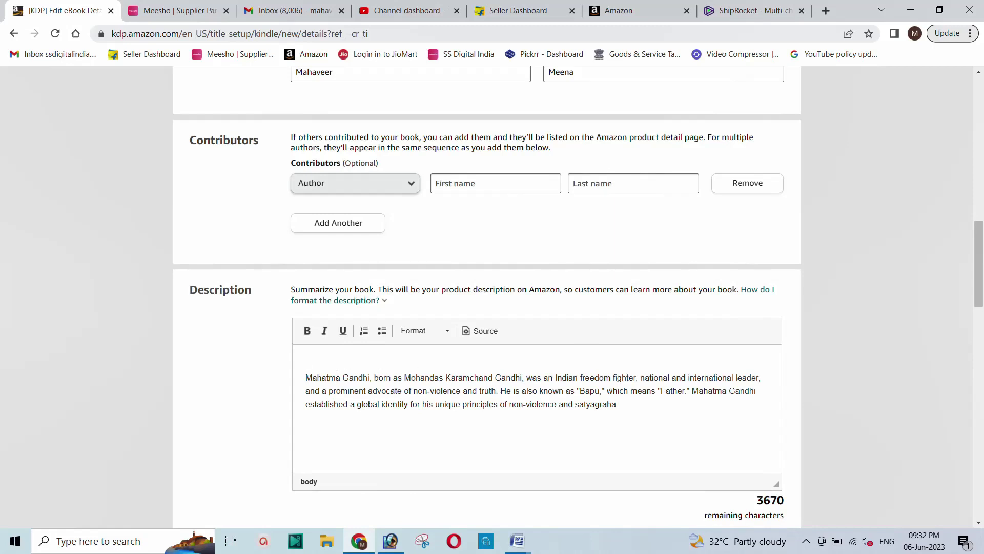
click(307, 376)
key(BackSpace)
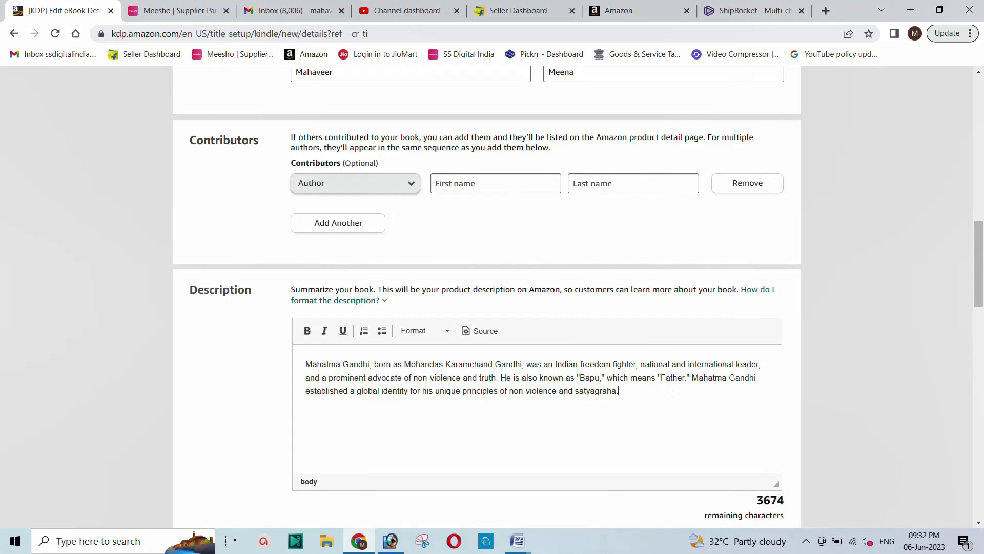
- Declare the book a public domain work and answer No to adult-only content
scroll(469, 307, down, 5)
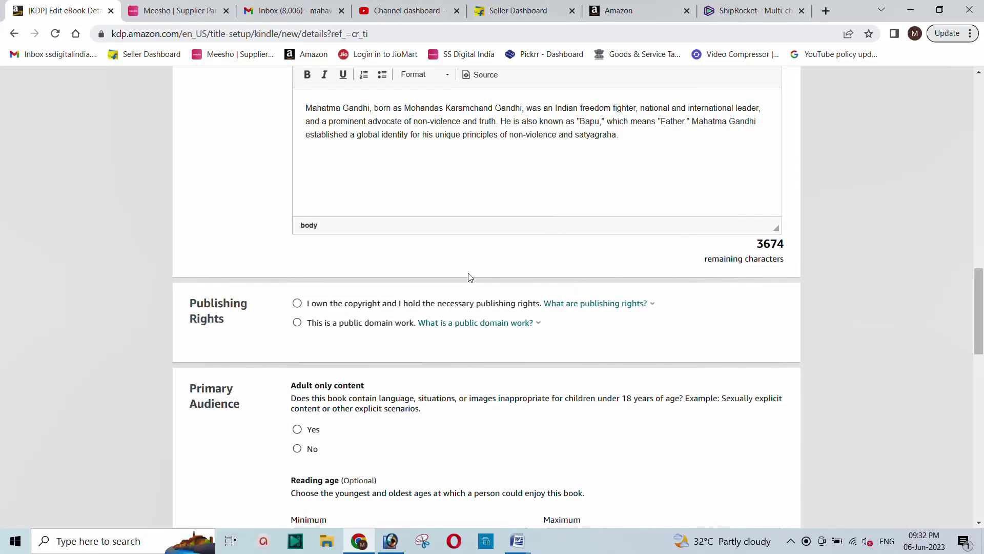
click(298, 305)
click(297, 323)
click(298, 304)
click(297, 323)
scroll(446, 318, down, 3)
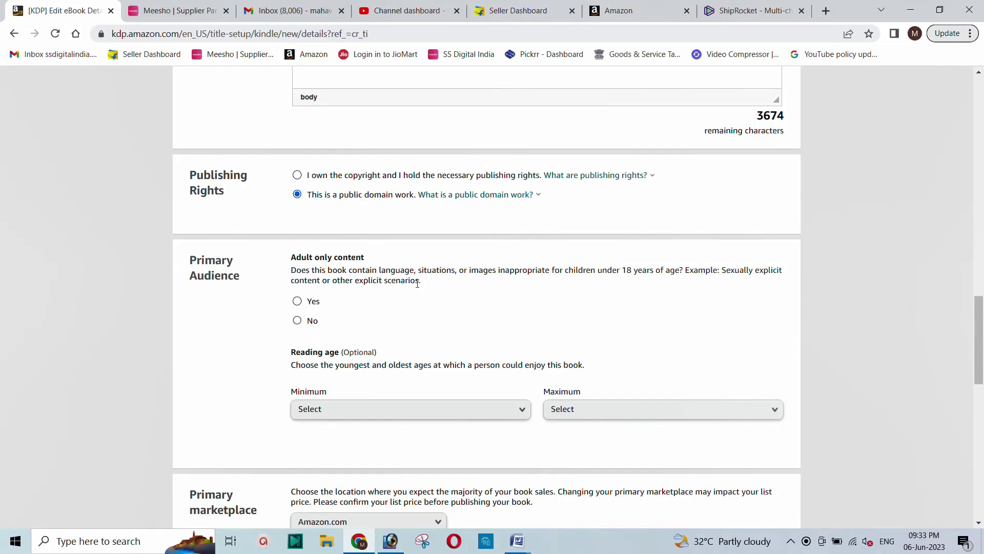
click(297, 321)
scroll(407, 269, down, 1)
scroll(405, 270, down, 1)
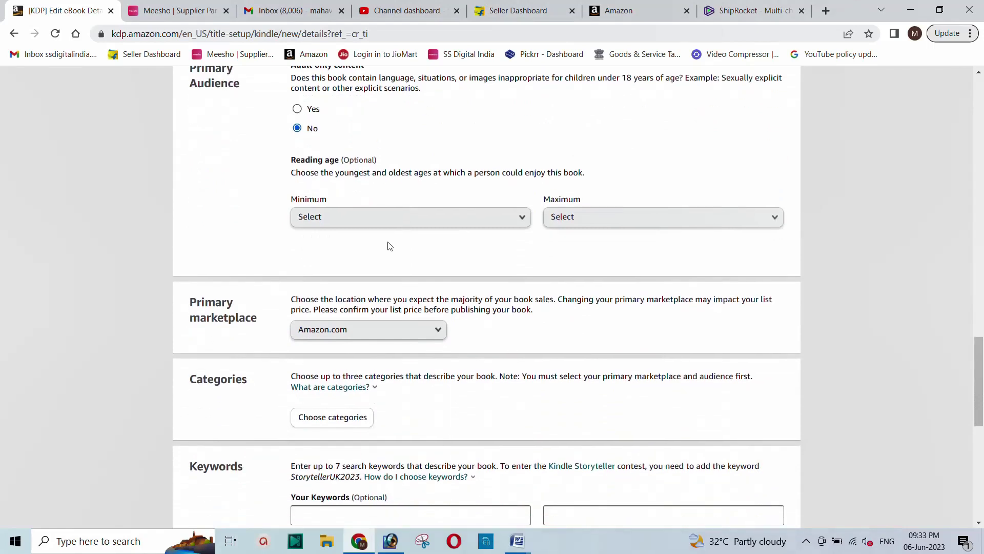
click(354, 219)
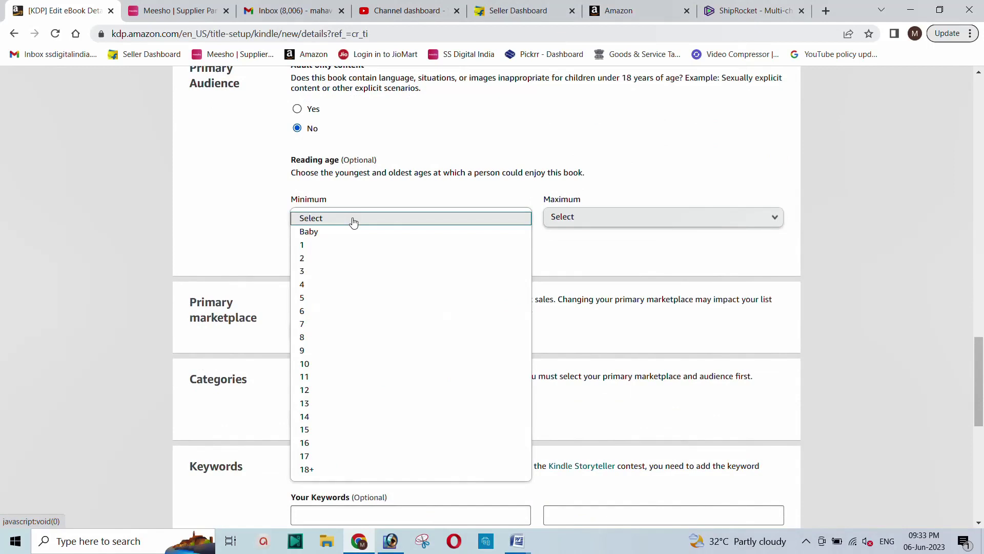
click(317, 367)
click(591, 217)
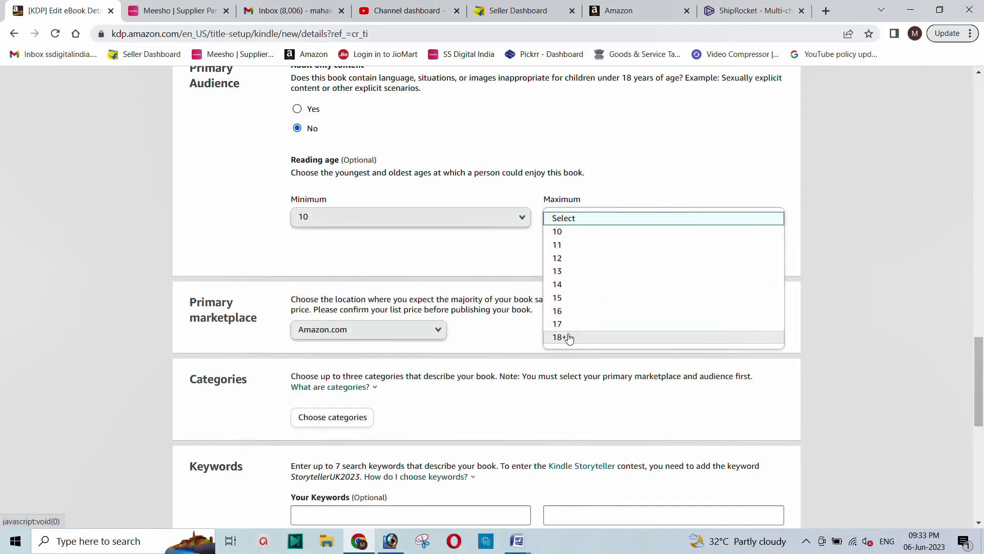
click(365, 220)
click(358, 218)
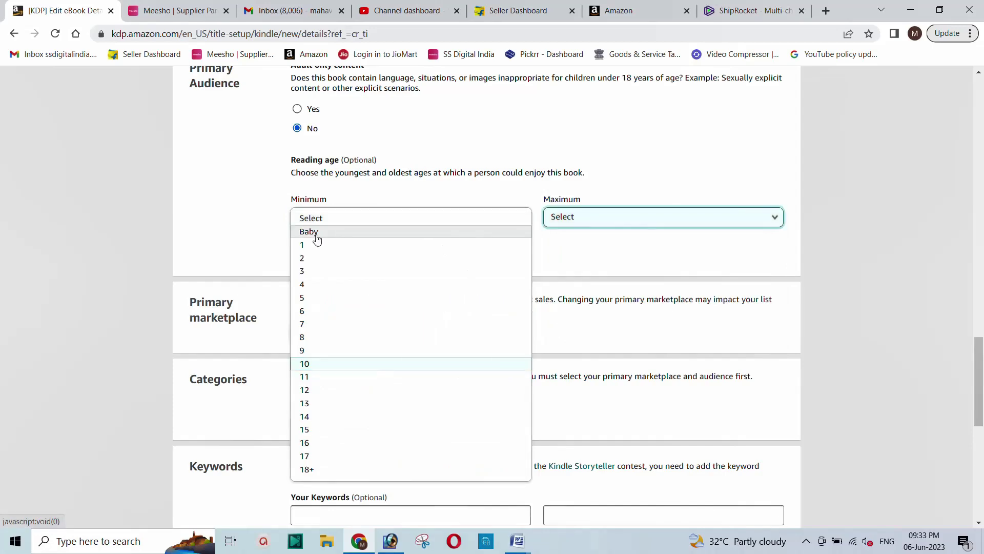
click(315, 220)
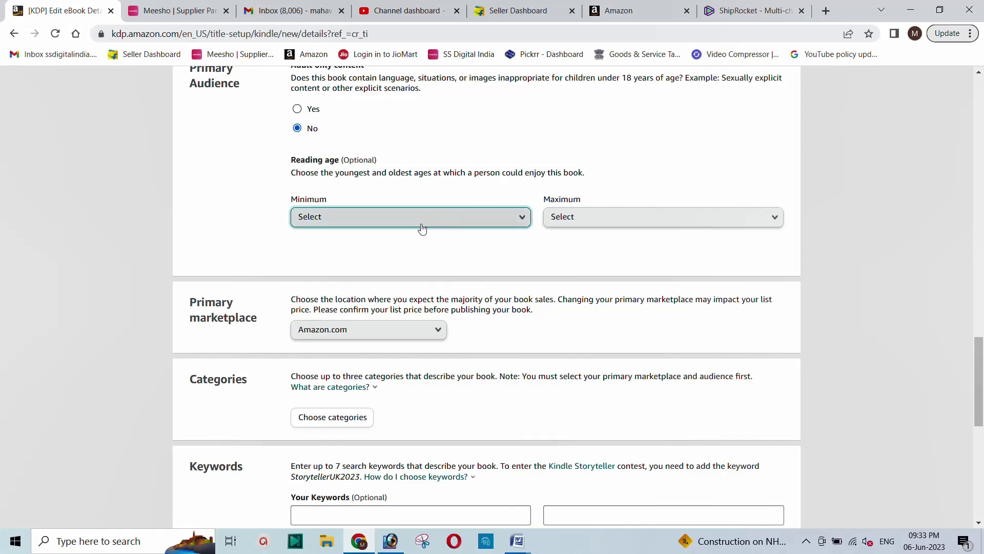
- Look through the available primary marketplaces, leaving Amazon.com selected
scroll(413, 220, down, 2)
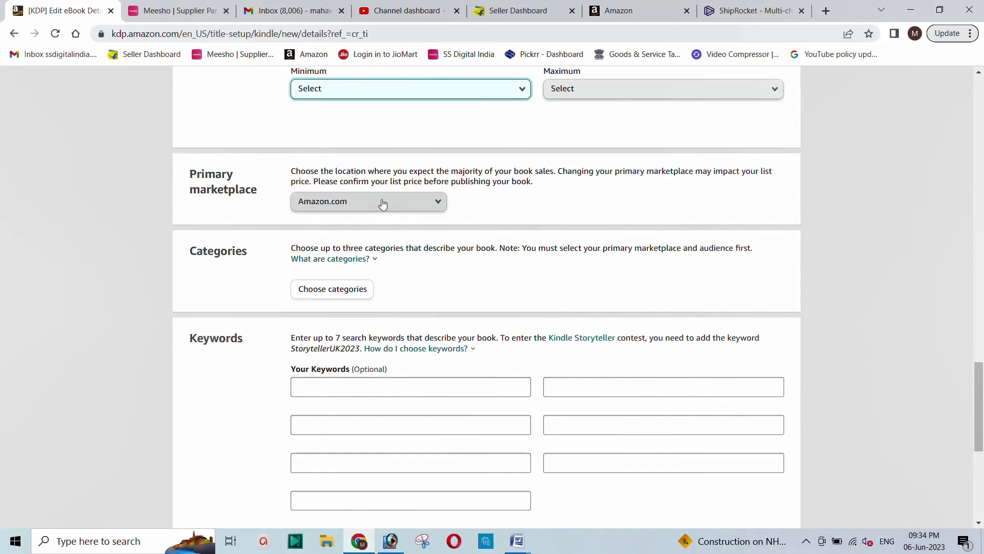
click(433, 205)
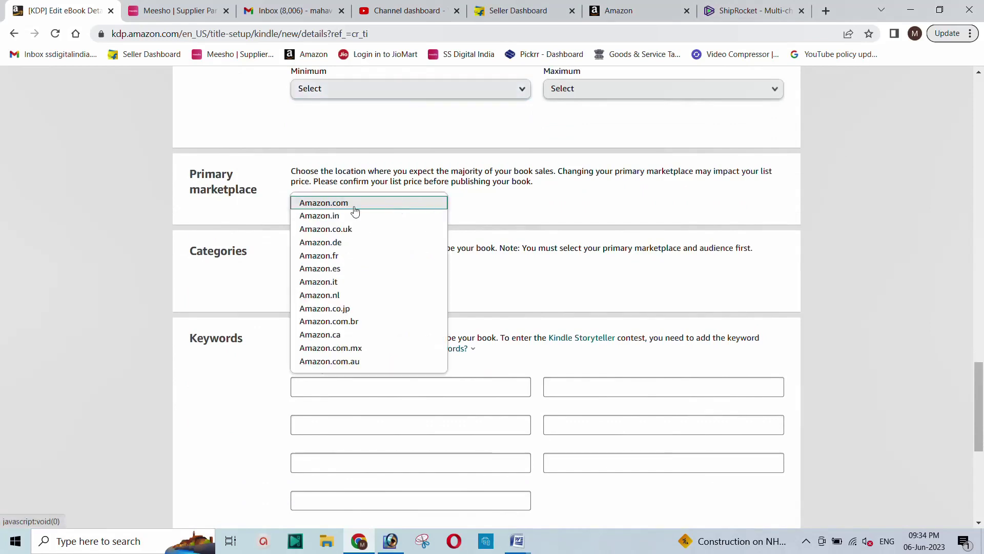
click(350, 203)
click(440, 204)
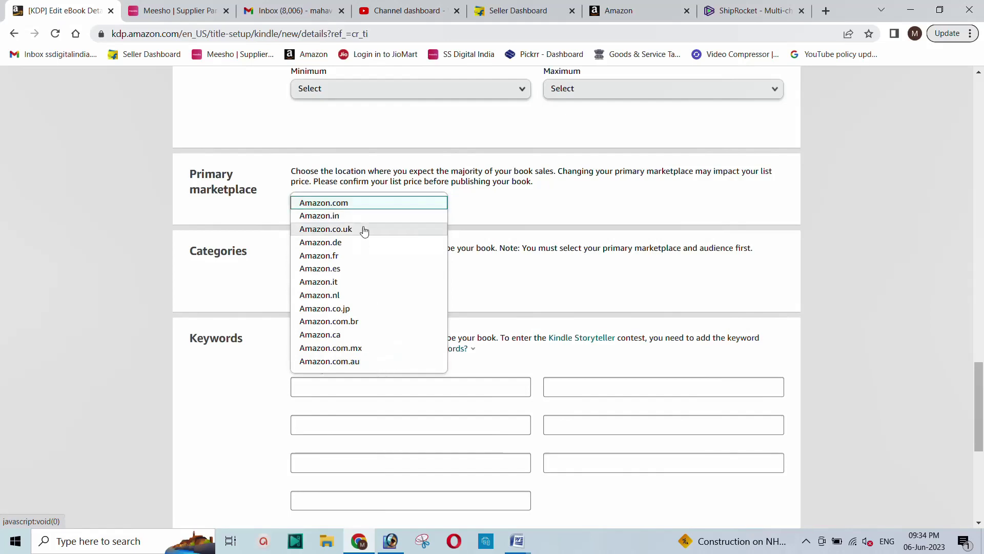
click(505, 207)
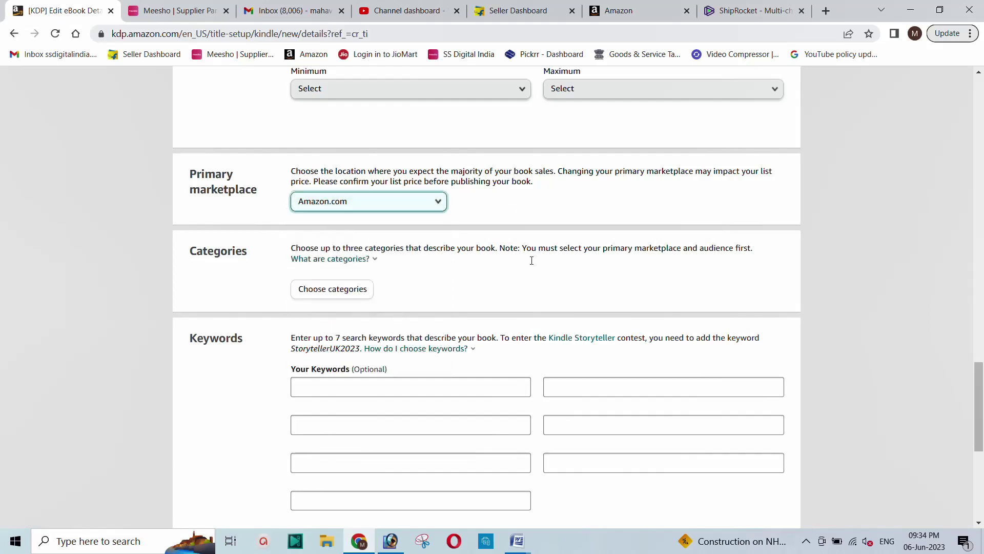
- Choose the Biographies & Memoirs category with the Memoirs placement for the book and save the categories
click(326, 289)
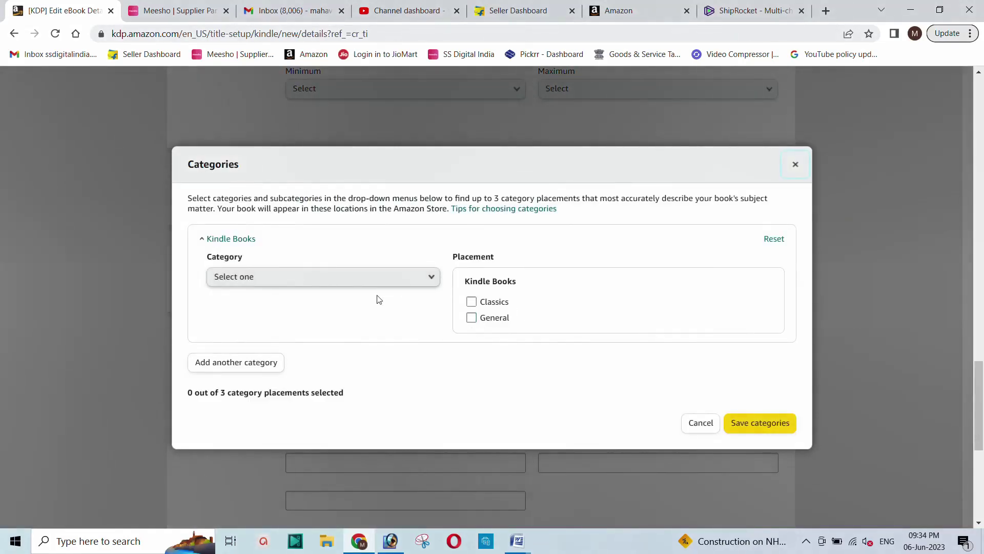
click(275, 281)
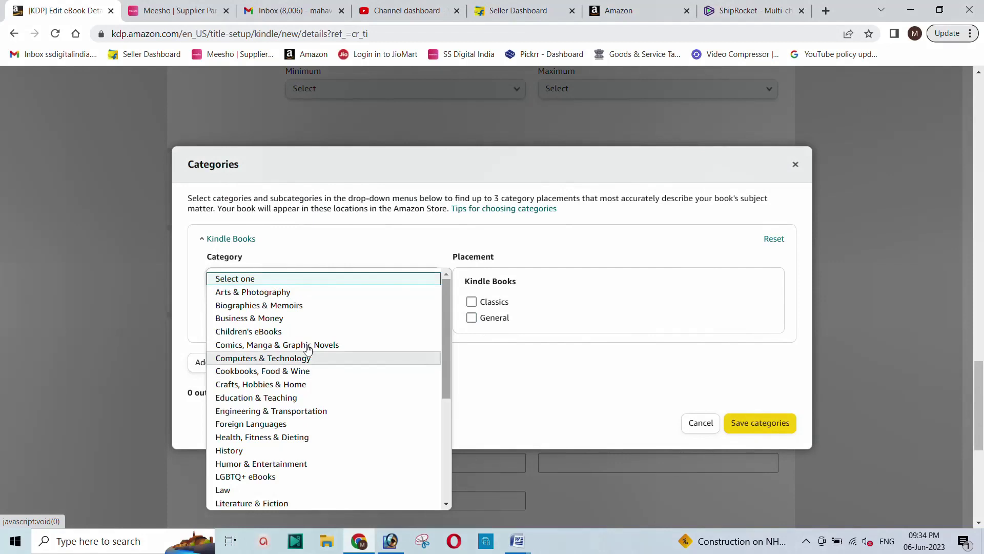
click(265, 305)
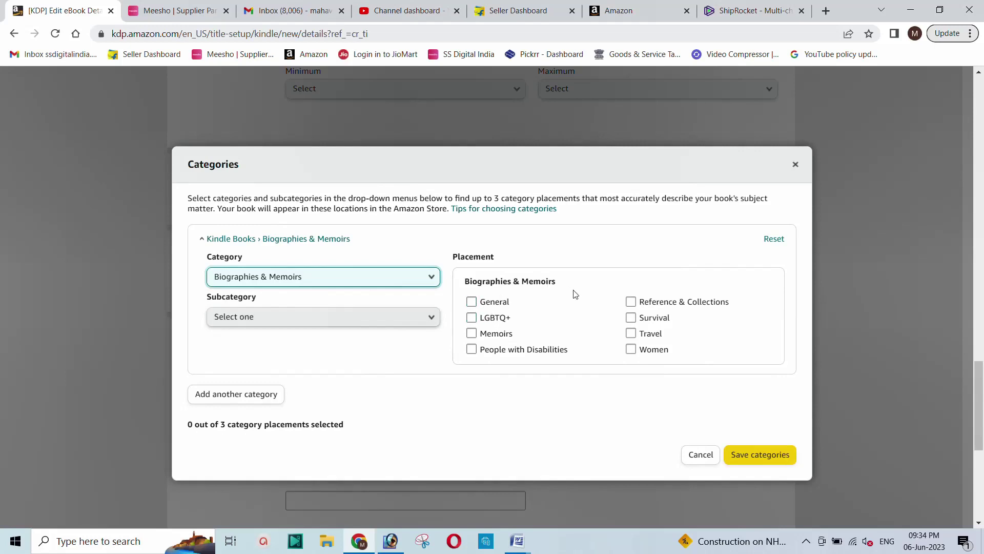
click(472, 334)
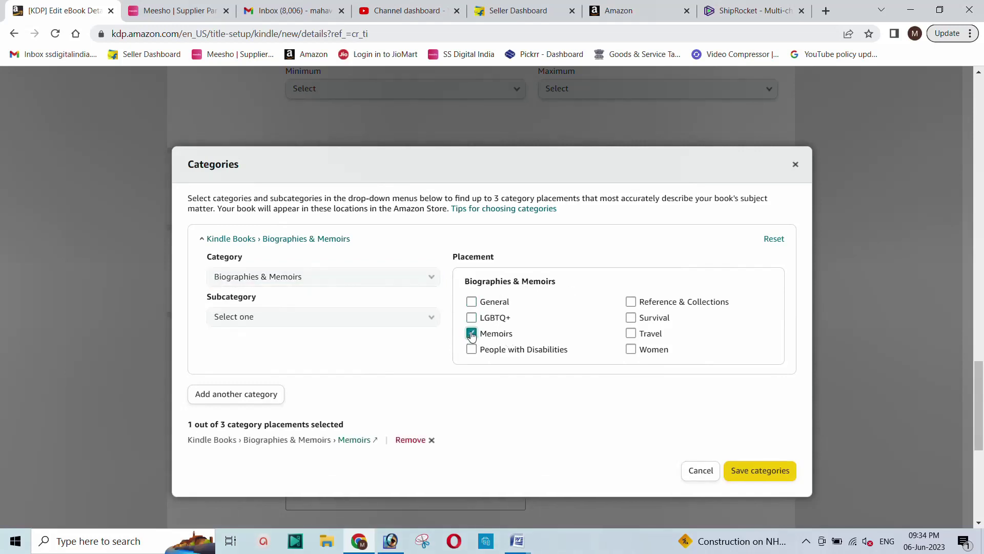
click(762, 470)
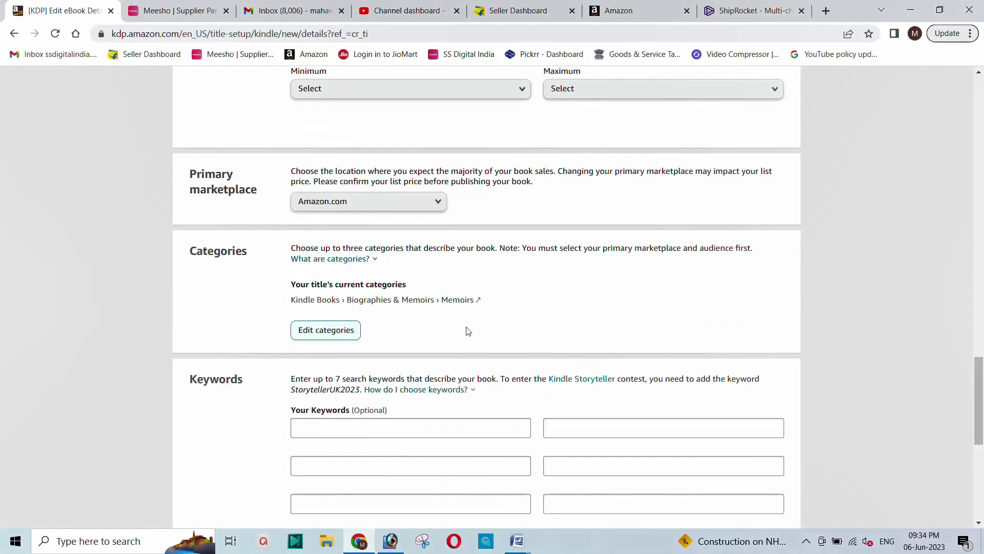
- Leave the keywords empty, save the eBook details and continue to the content stage
scroll(455, 325, down, 4)
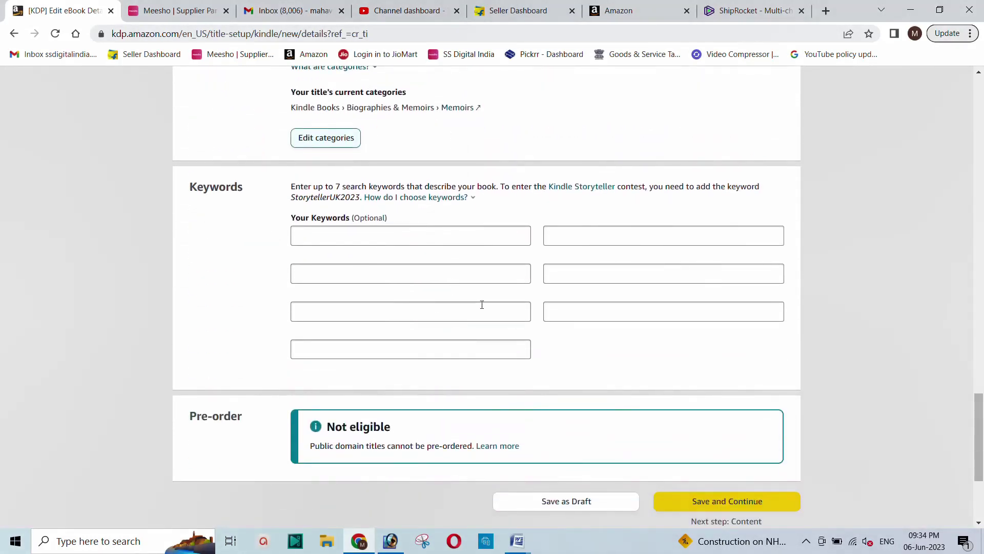
scroll(464, 290, down, 1)
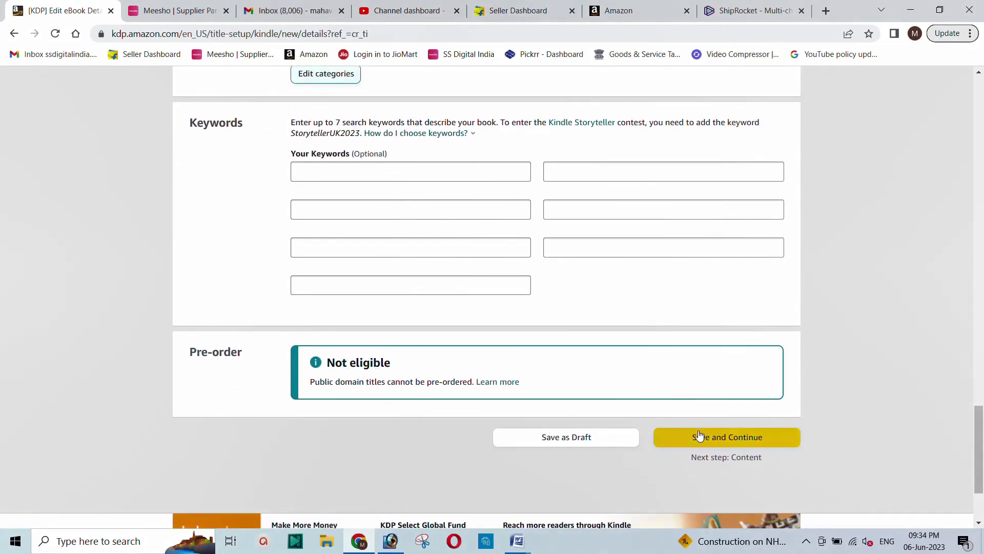
click(723, 444)
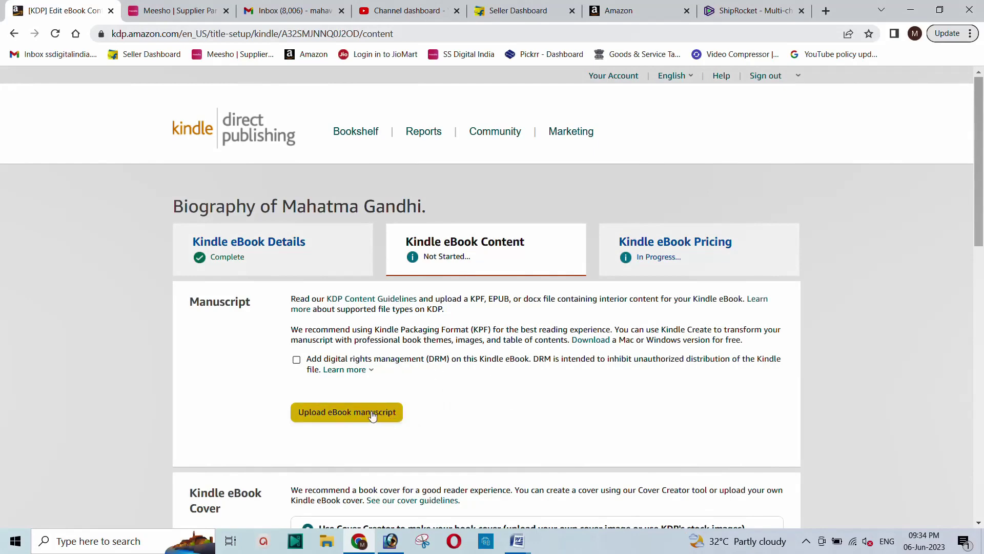
- Upload the "Mahatma Gandhi" PDF from the Downloads folder as the eBook manuscript, choosing to continue with the PDF format
scroll(373, 410, down, 2)
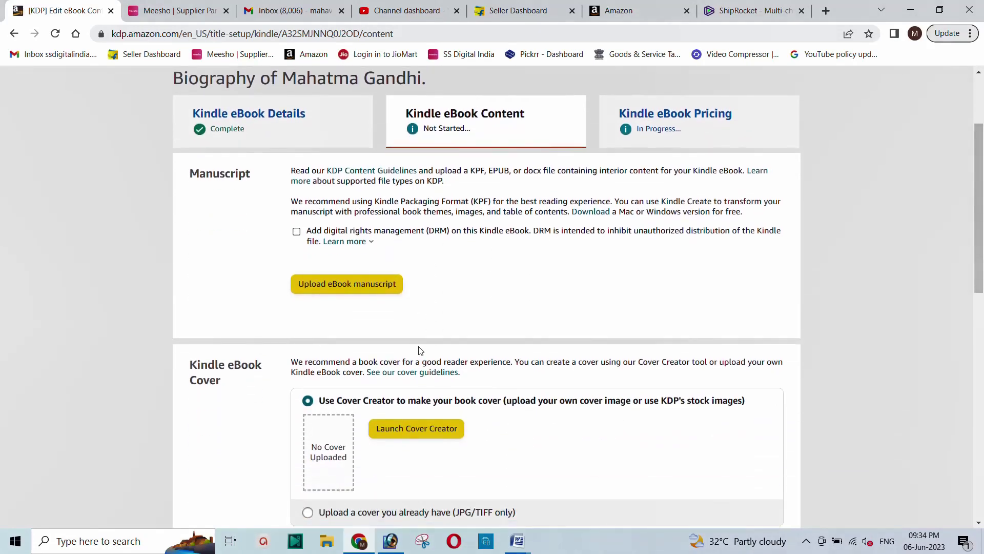
click(331, 285)
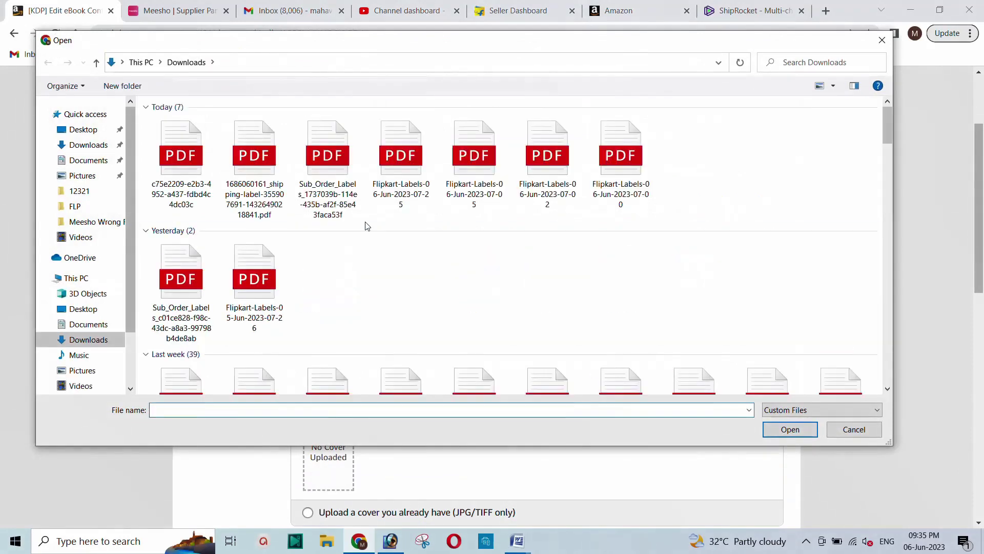
click(82, 147)
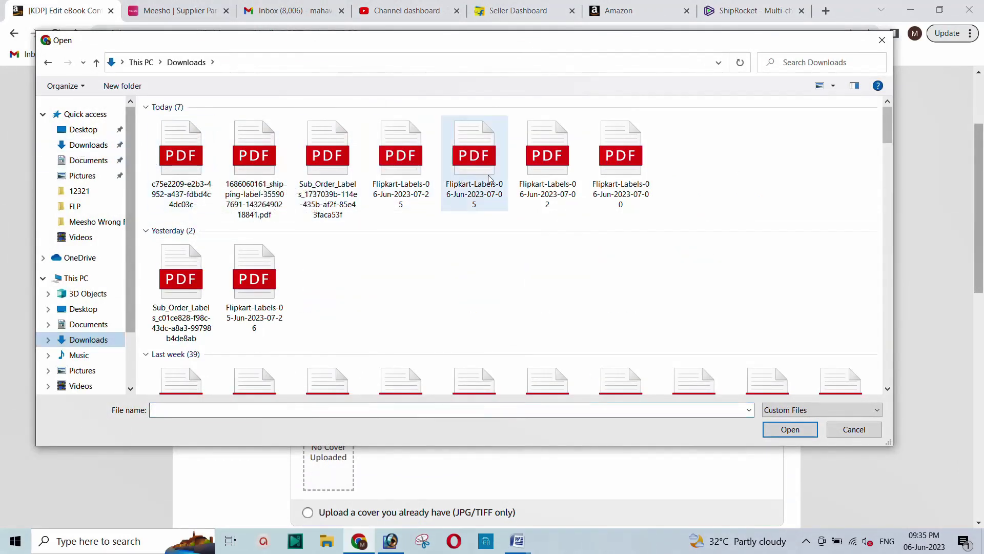
scroll(307, 205, down, 3)
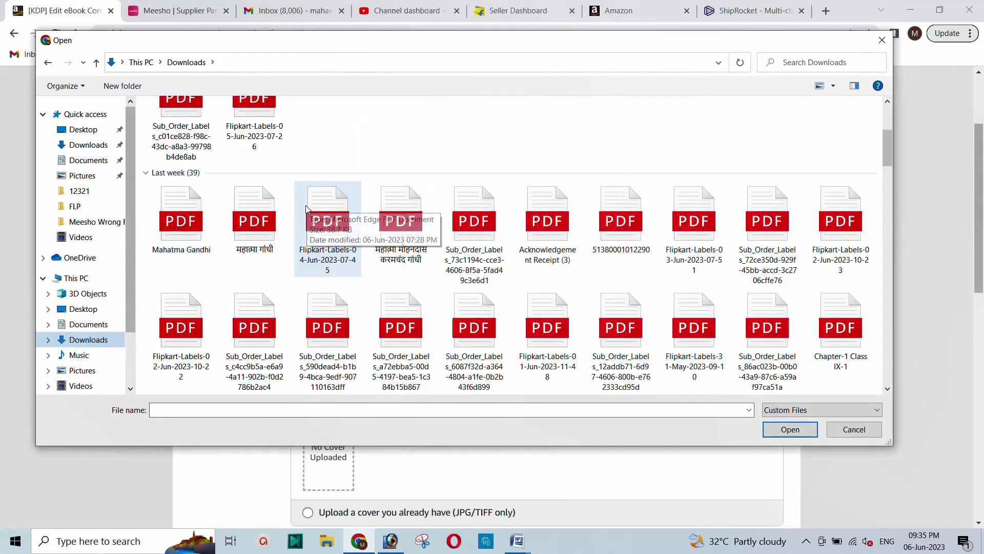
click(199, 222)
click(789, 430)
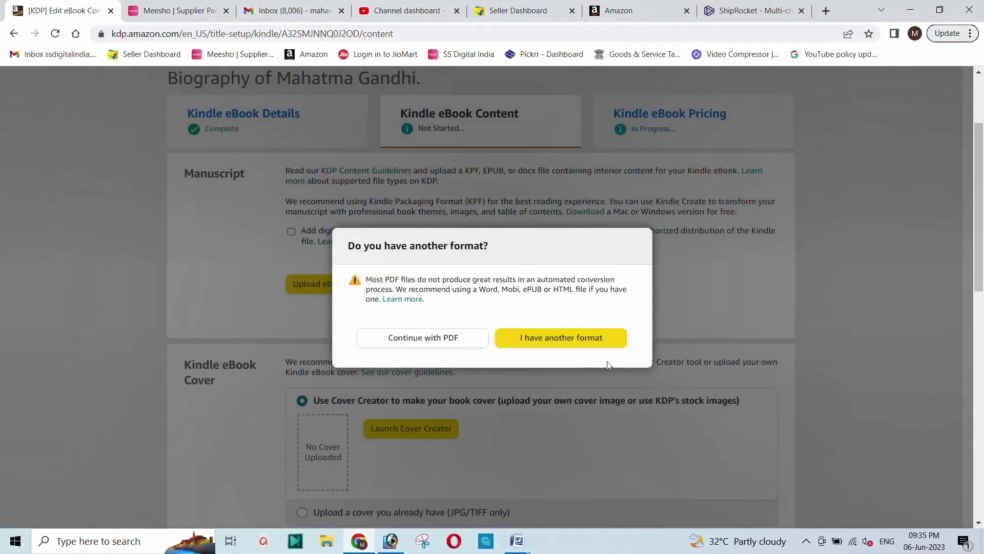
click(421, 345)
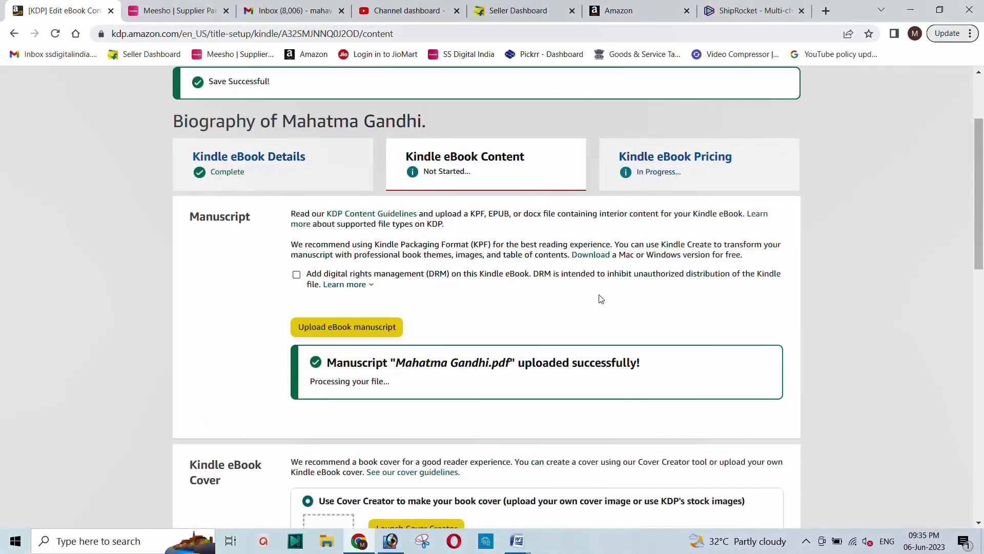
- Switch to the "Mahatma Gandhi" document in Word and copy the portrait photo above the biography text
scroll(314, 241, down, 5)
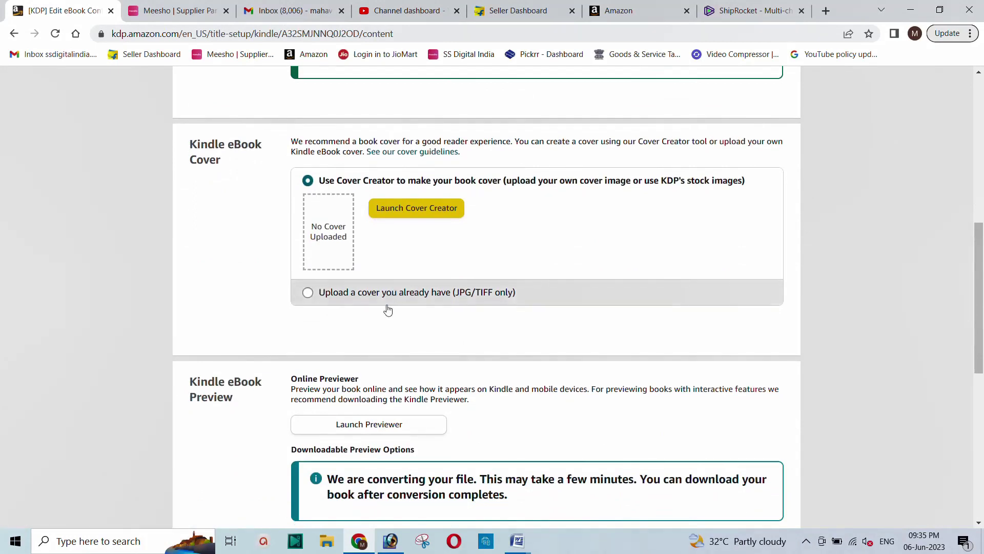
scroll(313, 295, up, 1)
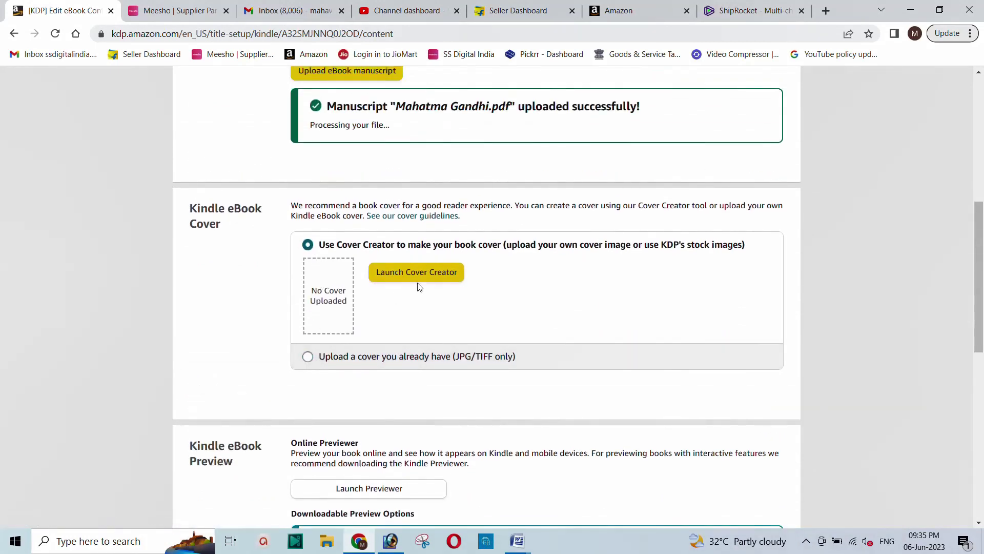
scroll(461, 321, down, 2)
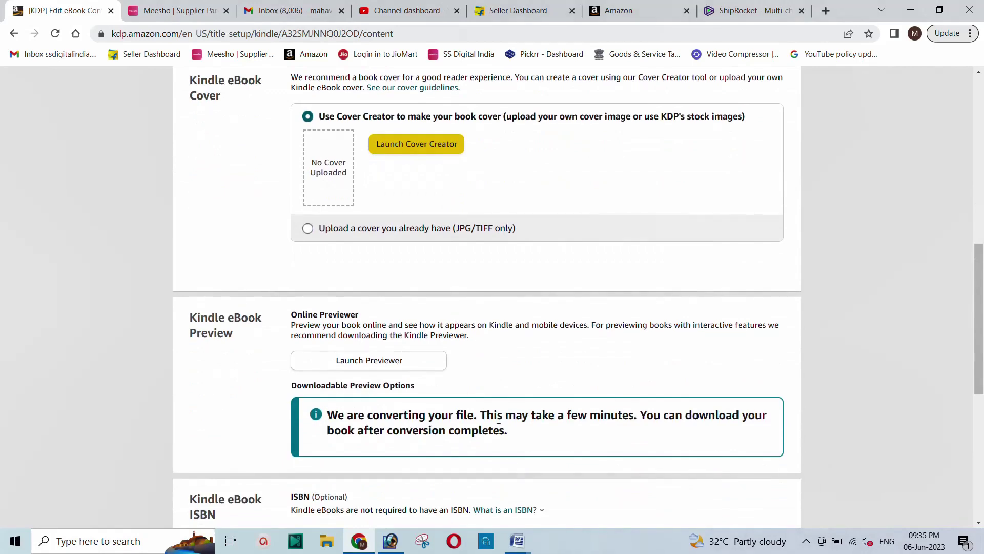
click(517, 541)
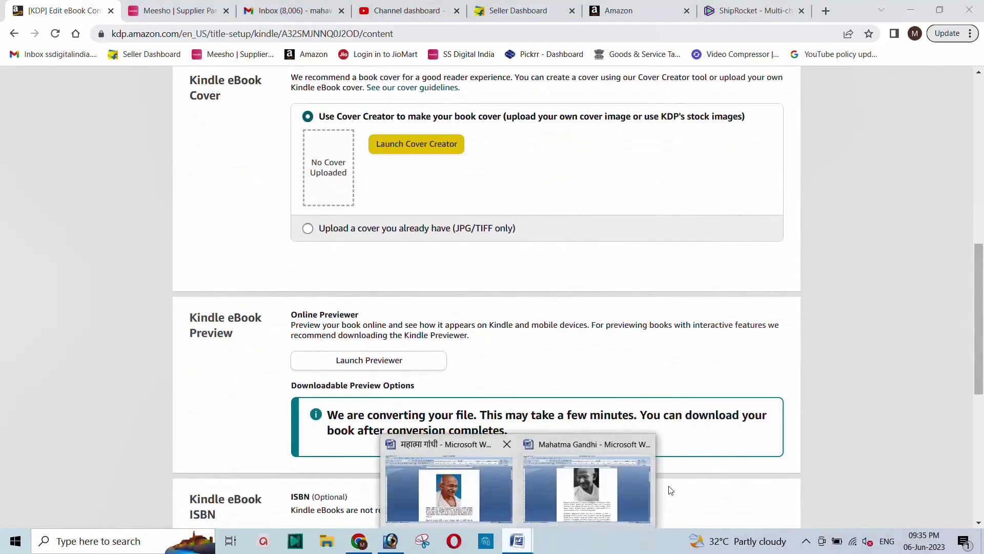
click(601, 494)
click(663, 321)
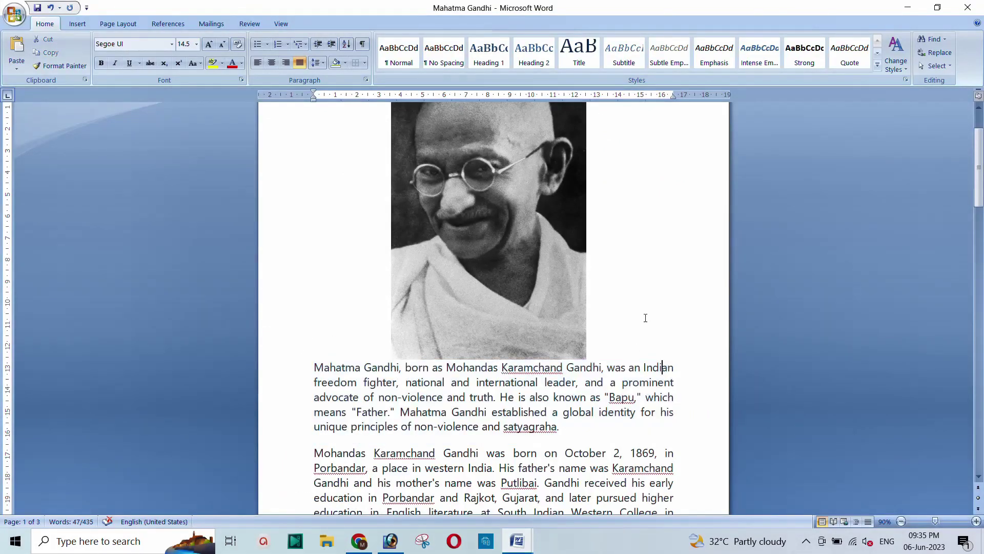
scroll(646, 318, up, 1)
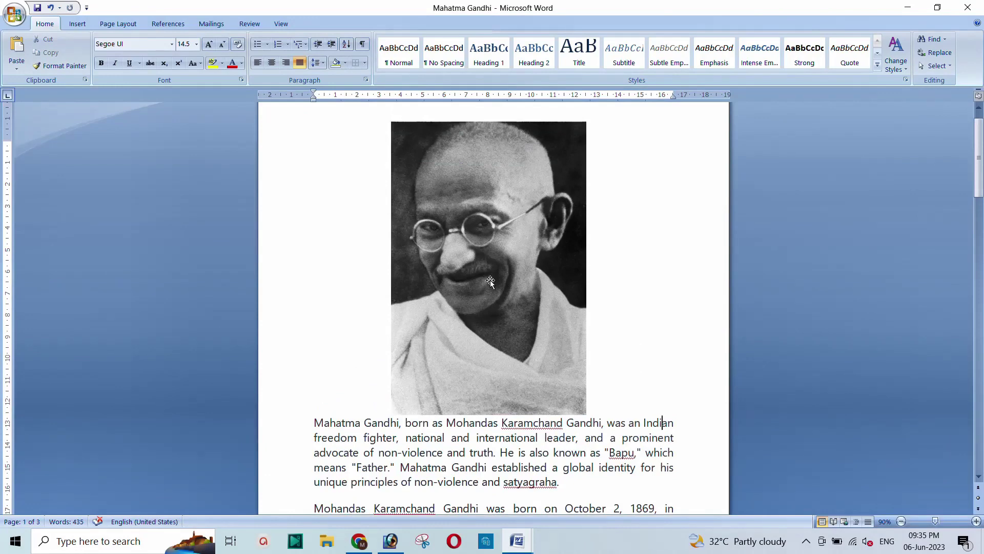
click(474, 265)
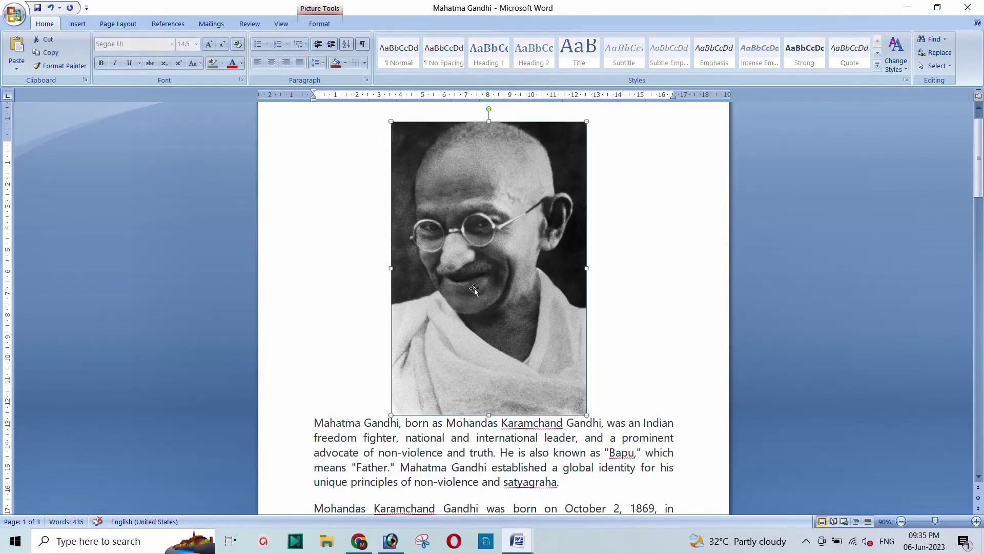
right_click(482, 235)
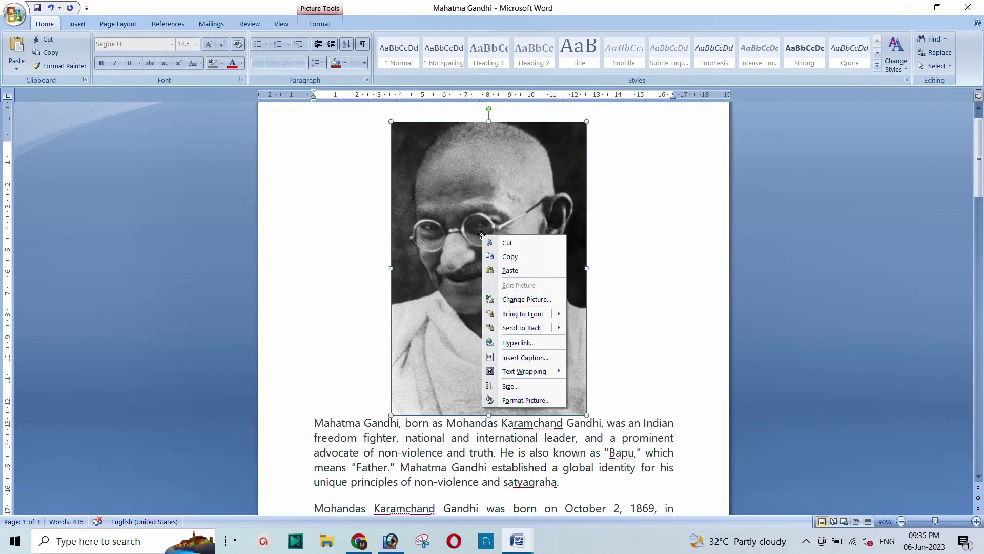
click(513, 257)
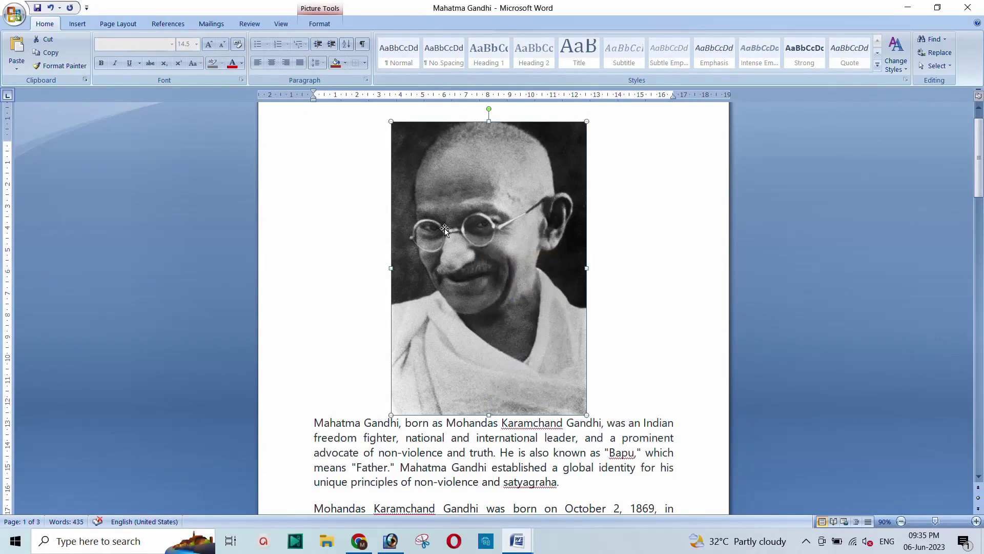
- Create a new blank document, paste the copied portrait into it and shift the picture slightly to the left
key(ctrl+n)
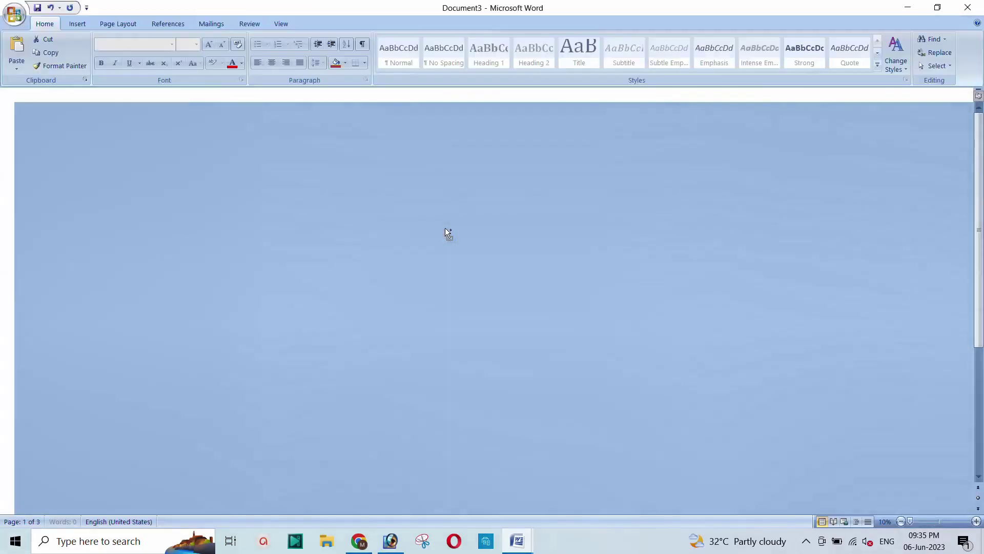
key(ctrl+v)
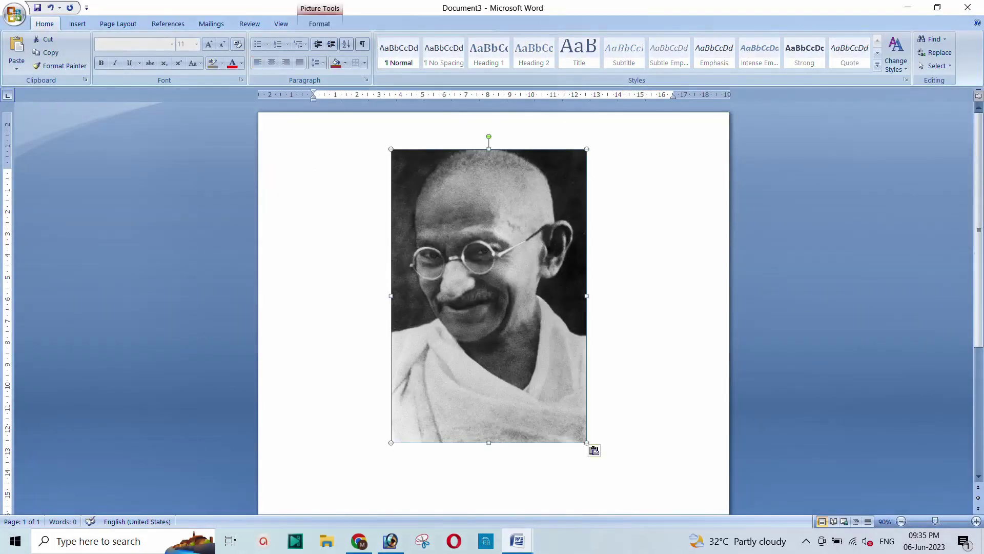
drag(491, 241, 479, 241)
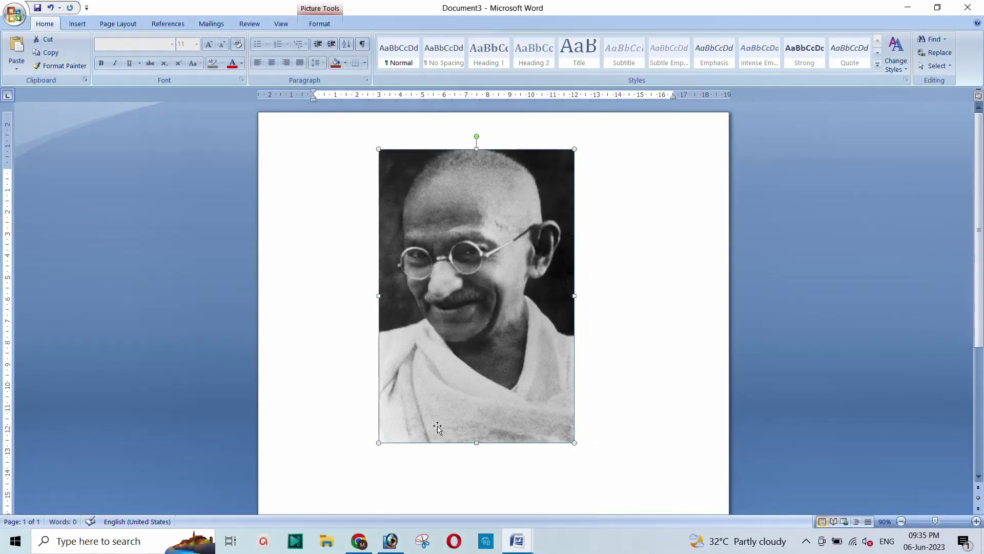
- Add the title text "Biography of Mahatma Gandhi !!!" on the line below the portrait
click(306, 472)
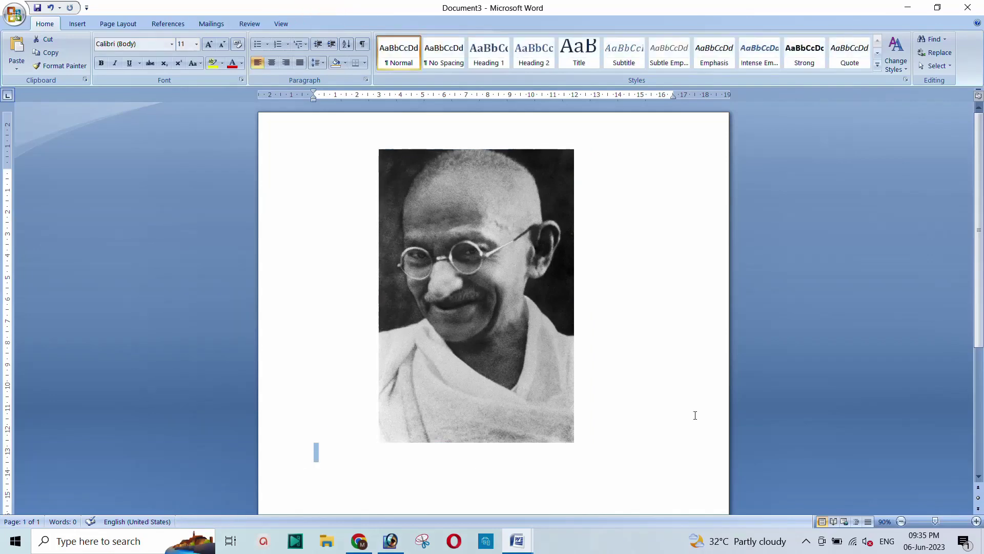
text(Biography of Mah)
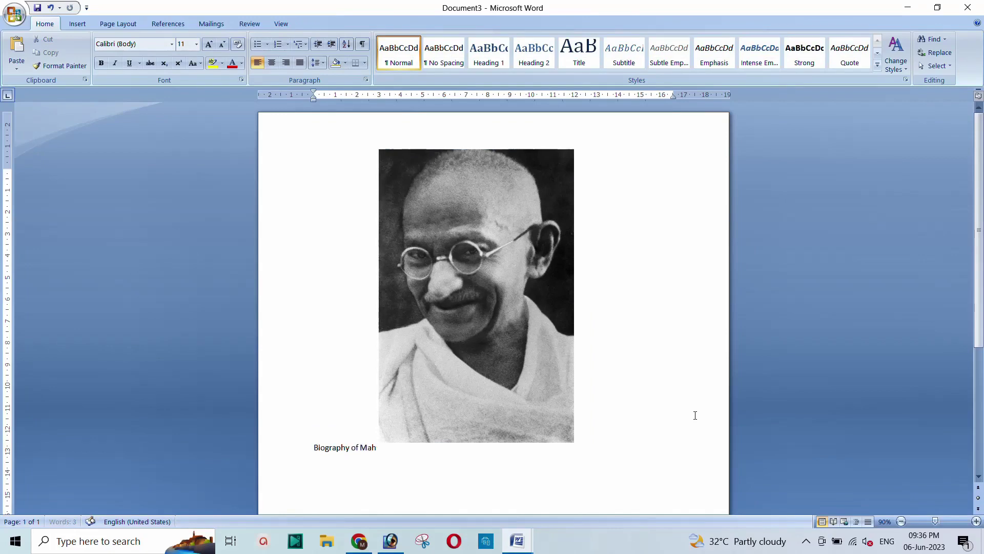
text(atma Gandhi !!!)
- Format the title below the portrait as bold and underlined, with its font size enlarged to 33 so it fits on one line
drag(459, 450, 293, 427)
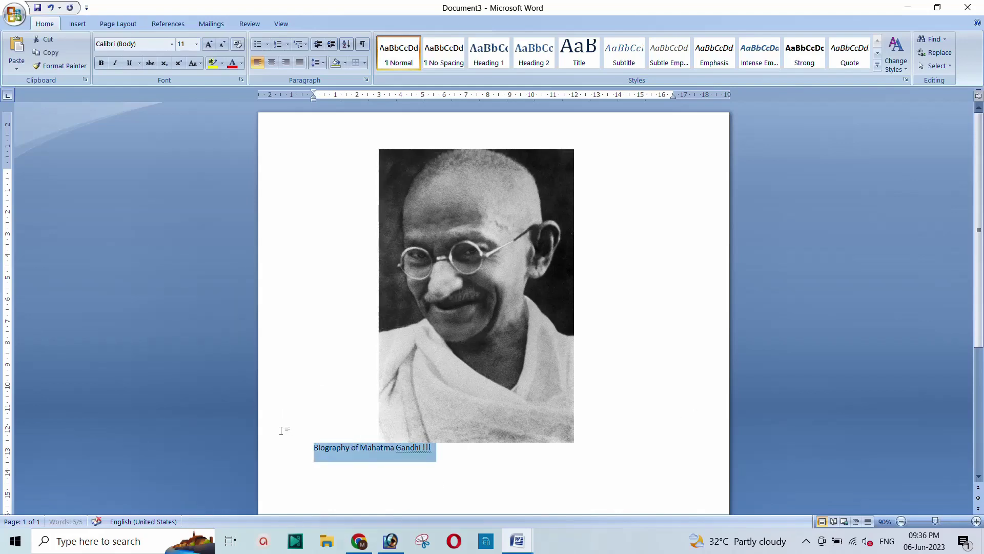
key(ctrl+b)
key(ctrl+bracketright)
key(ctrl+bracketright)
key(ctrl+bracketright)
key(ctrl+bracketright)
key(ctrl+bracketright)
key(ctrl+bracketright)
key(ctrl+bracketright)
key(ctrl+bracketright)
key(ctrl+bracketright)
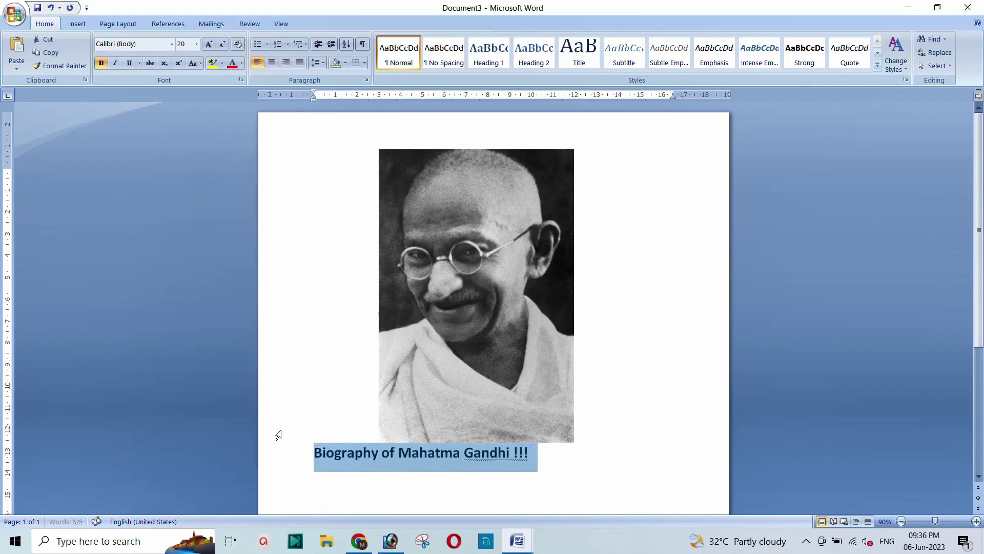
key(ctrl+bracketright)
key(ctrl+bracketright)
key(ctrl+bracketright)
key(ctrl+bracketright)
key(ctrl+bracketright)
key(ctrl+bracketright)
key(ctrl+bracketright)
key(ctrl+bracketright)
key(ctrl+bracketright)
key(ctrl+bracketright)
key(ctrl+bracketright)
key(ctrl+bracketright)
key(ctrl+bracketright)
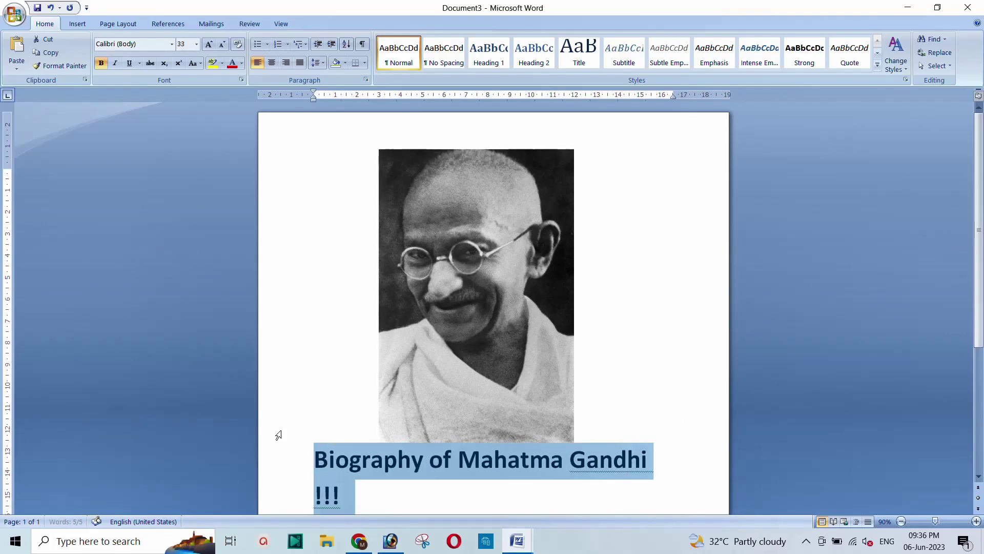
key(ctrl+bracketleft)
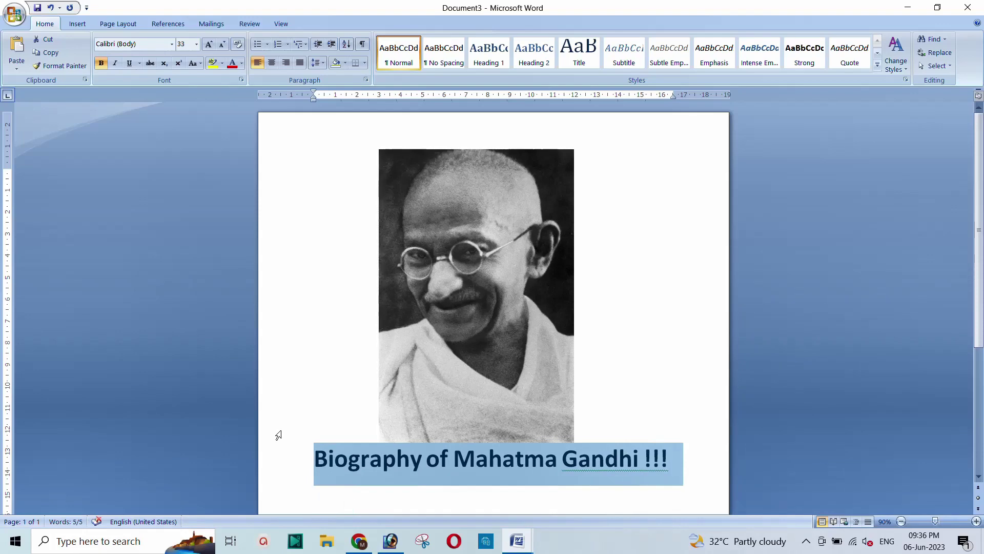
key(ctrl+b)
key(ctrl+b)
key(ctrl+u)
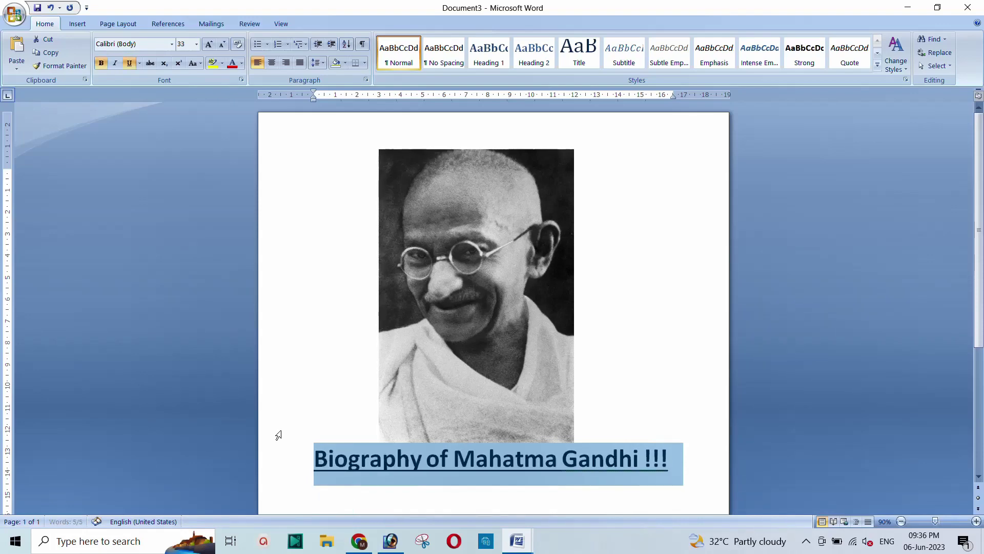
- Insert a blank line between the portrait and the title, and check the cover page layout
click(520, 332)
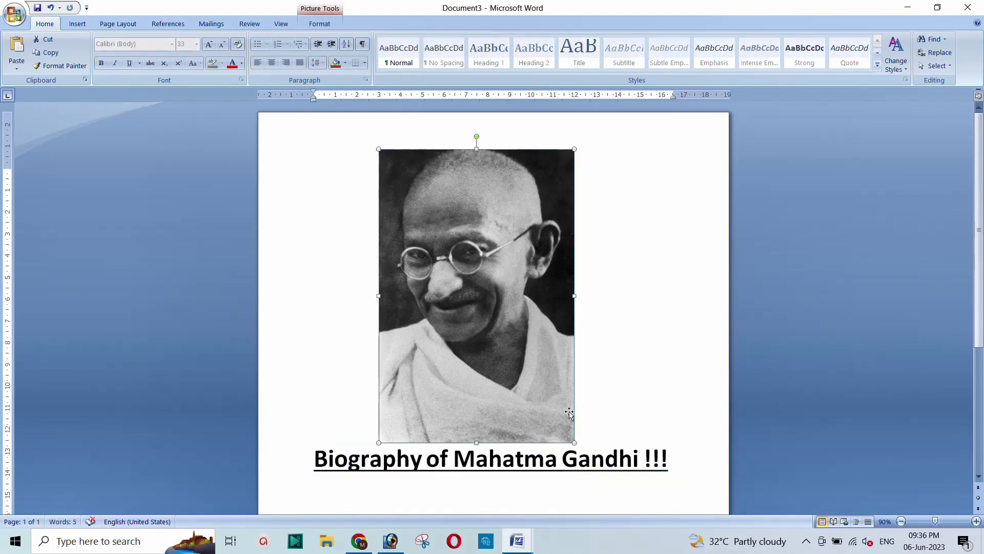
click(314, 460)
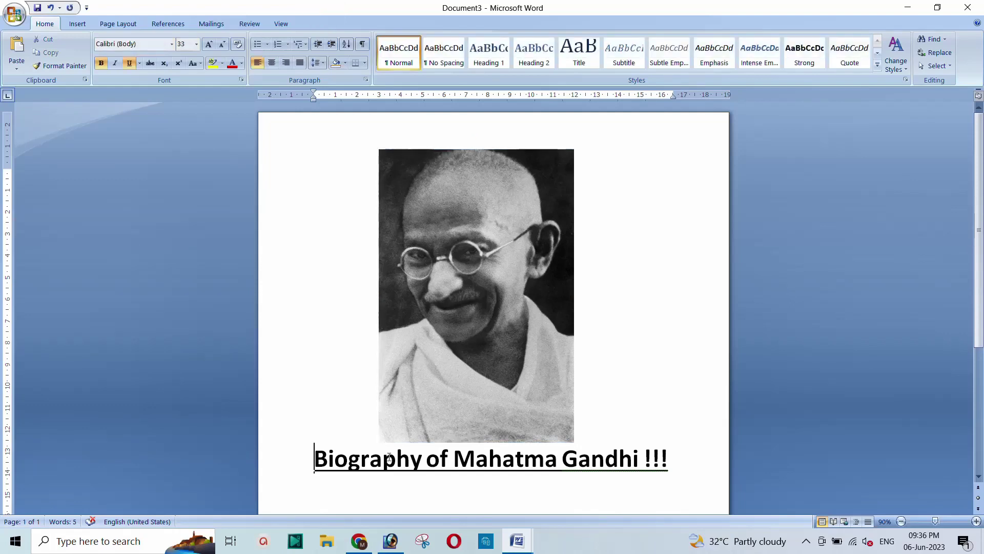
key(Return)
scroll(437, 425, up, 1)
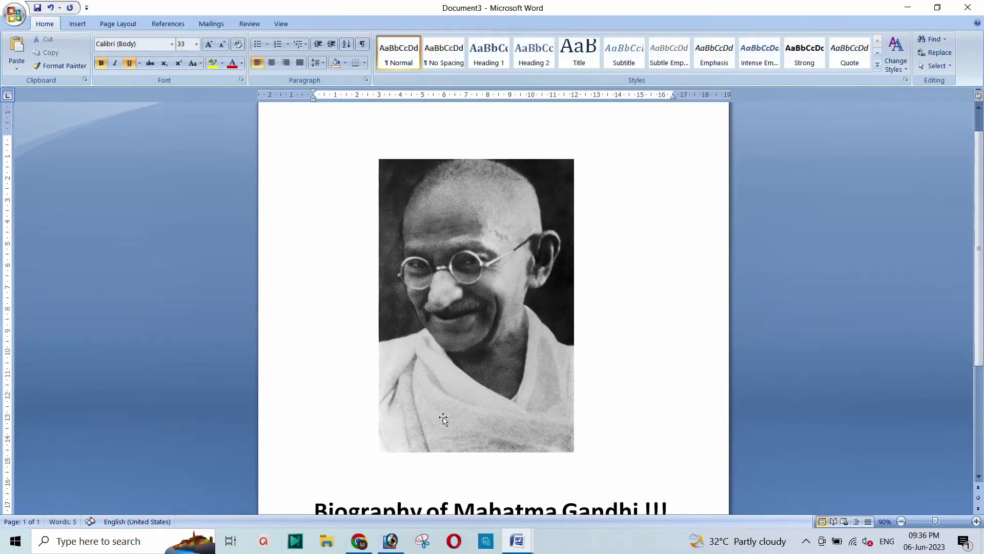
scroll(449, 412, down, 2)
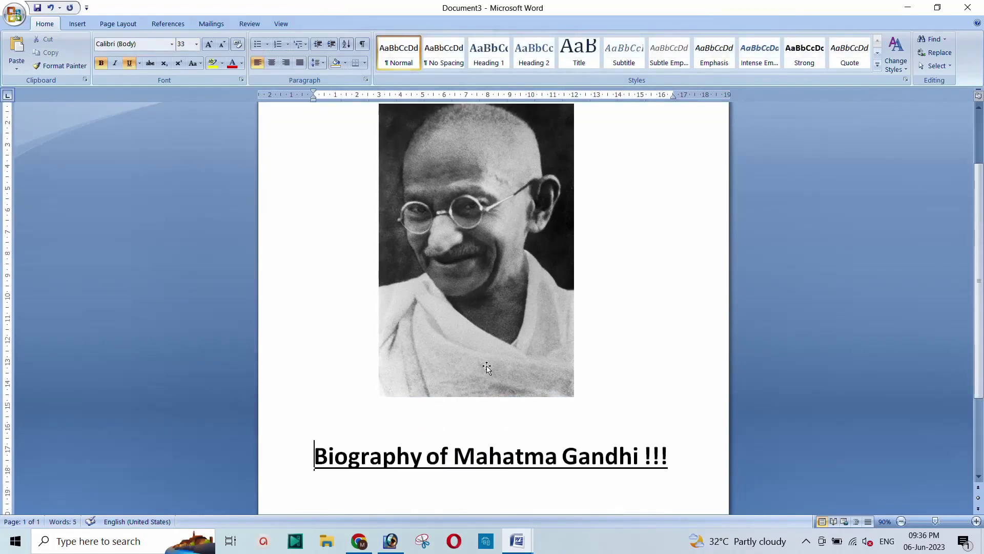
scroll(489, 366, down, 1)
scroll(308, 341, down, 1)
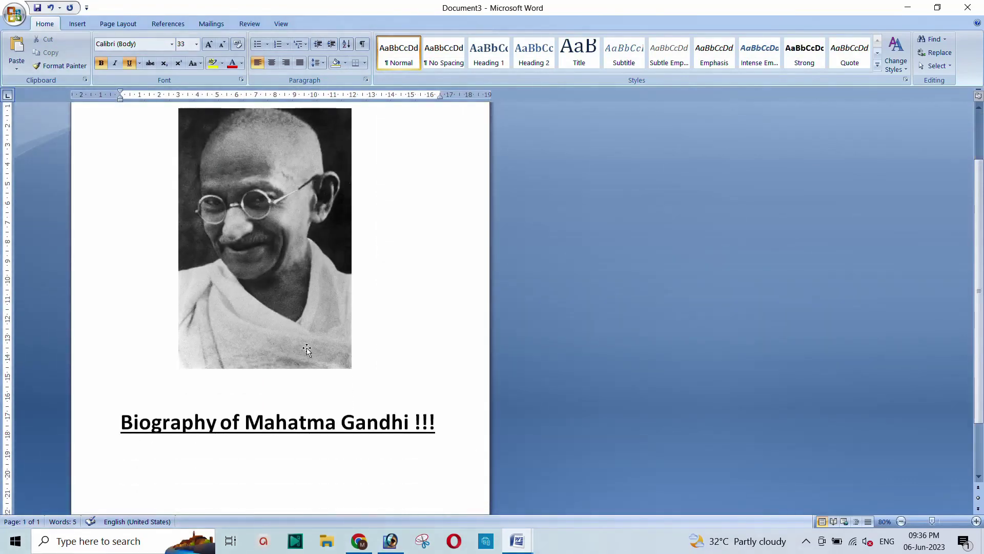
scroll(300, 338, up, 2)
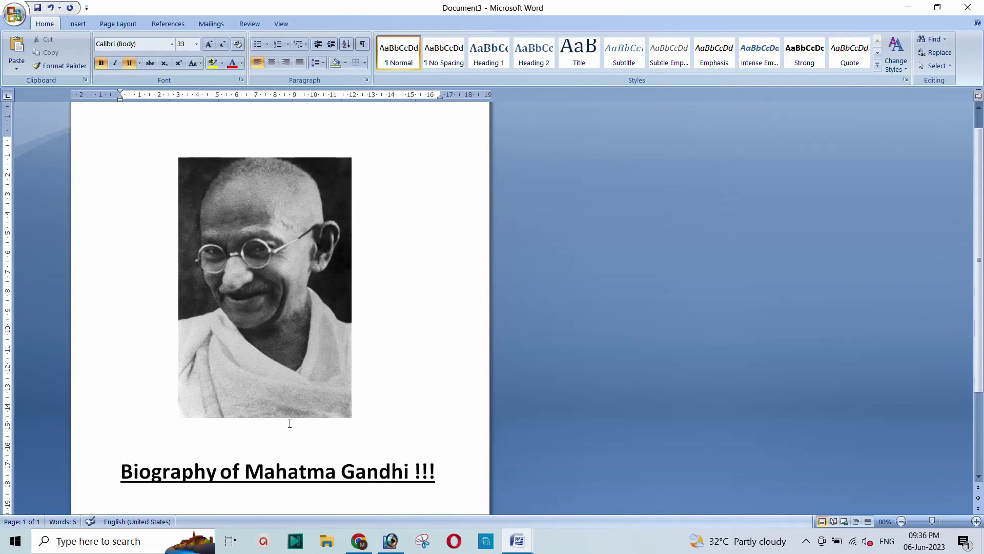
- Save the cover document on the Desktop as a Word document named "Biography of Mahatma Gandhi Cover Page"
click(60, 65)
click(16, 14)
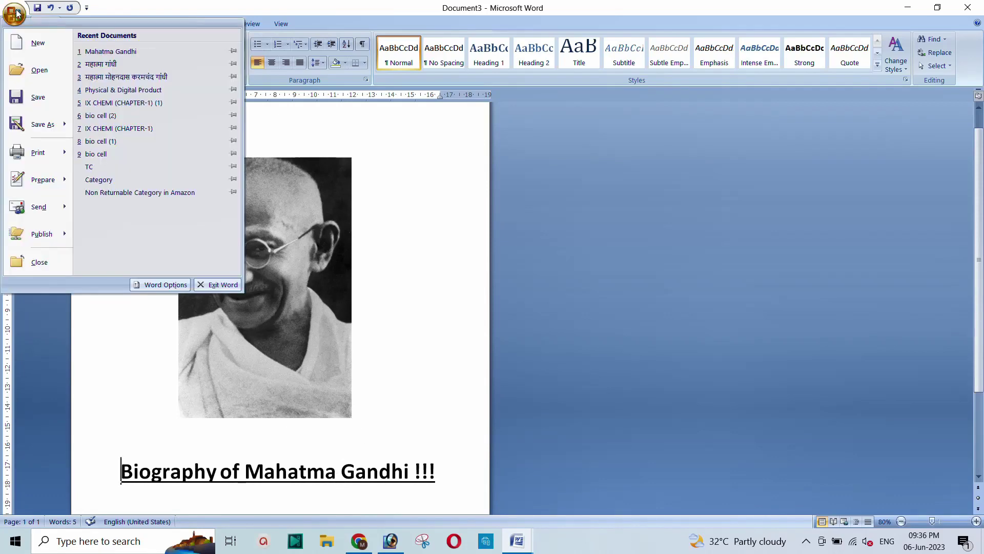
click(32, 99)
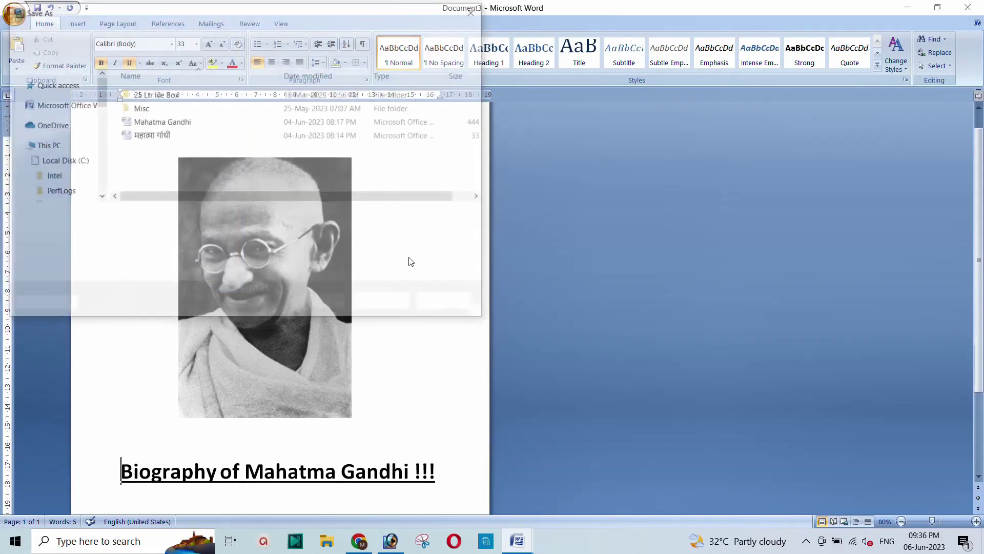
click(217, 216)
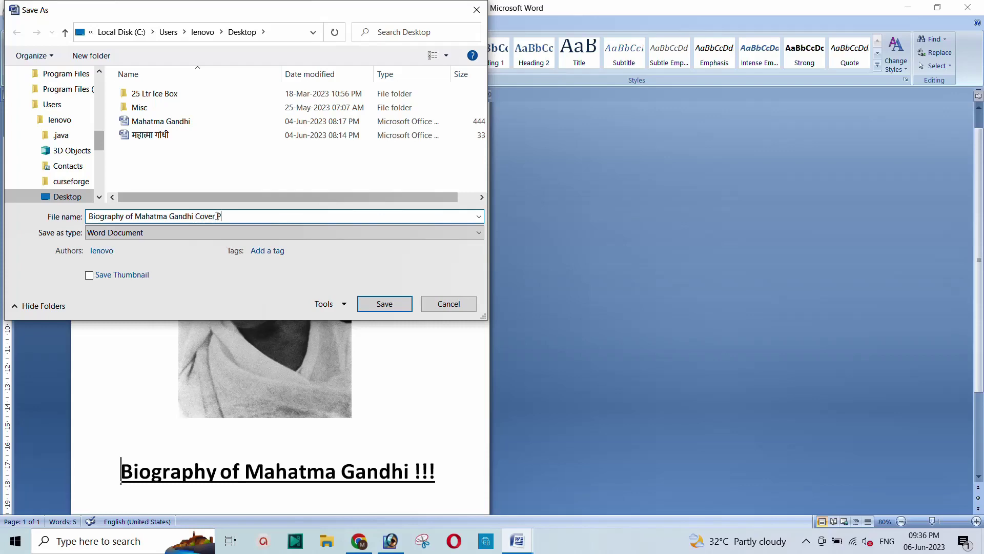
key(Return)
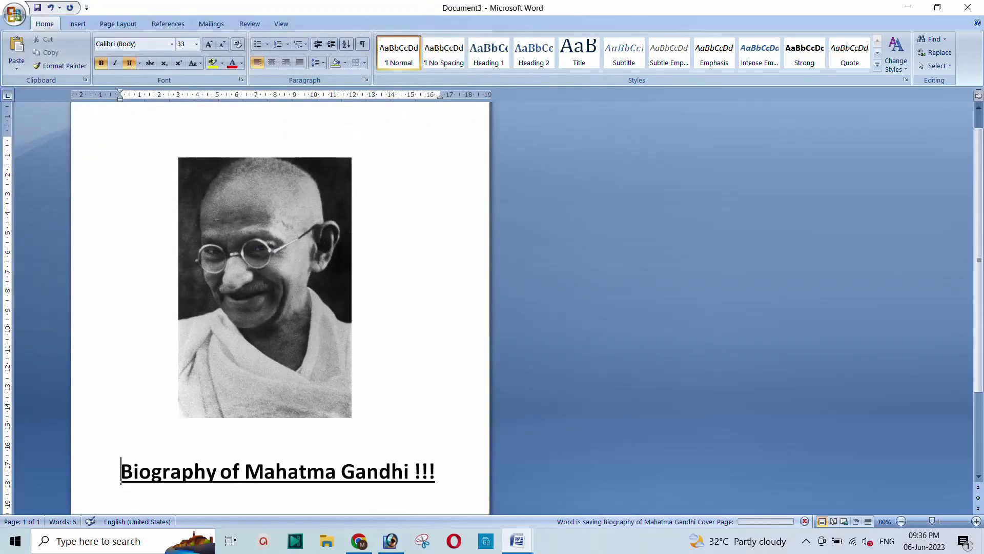
- Switch to Chrome, search for "word to jpg" in a new tab and open the Online2PDF Word to JPG converter
click(358, 542)
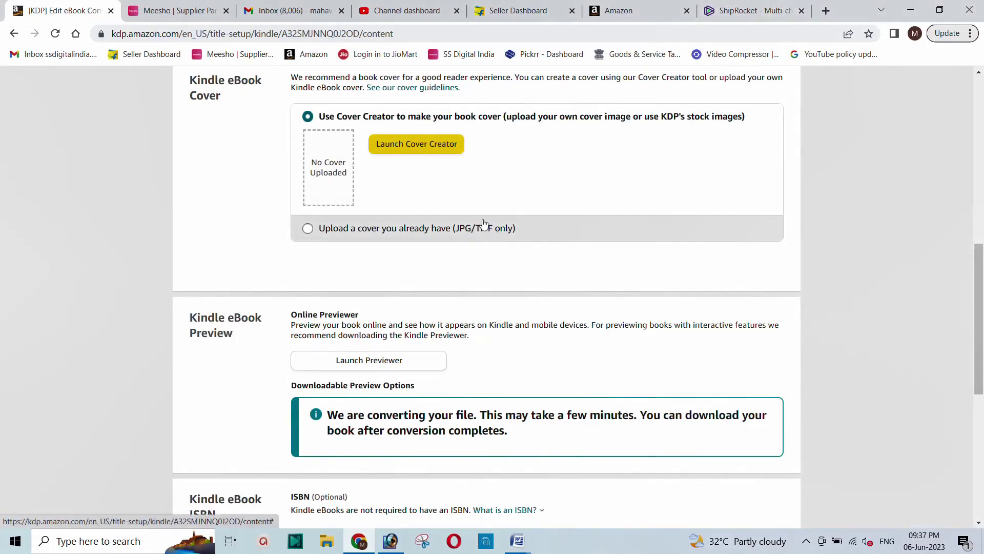
click(834, 13)
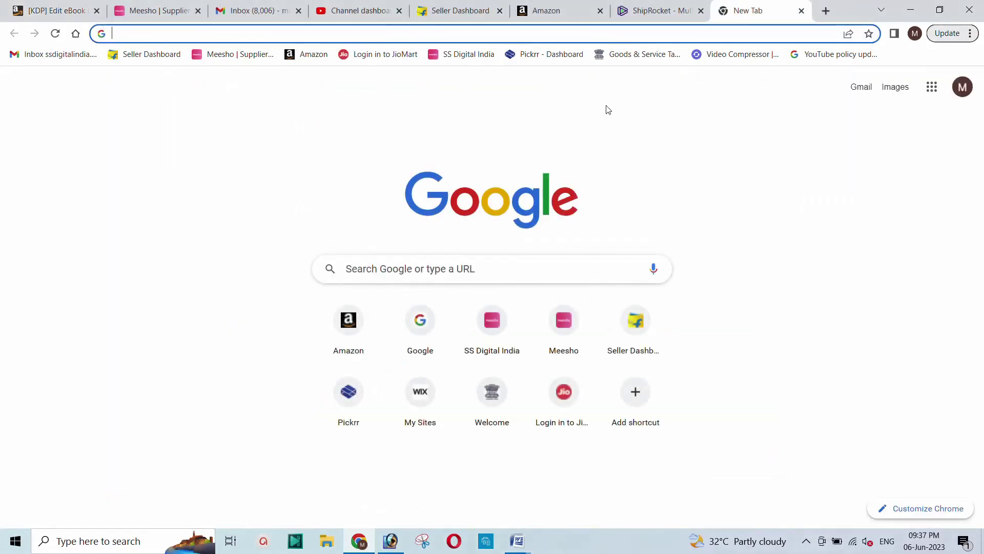
text(word to)
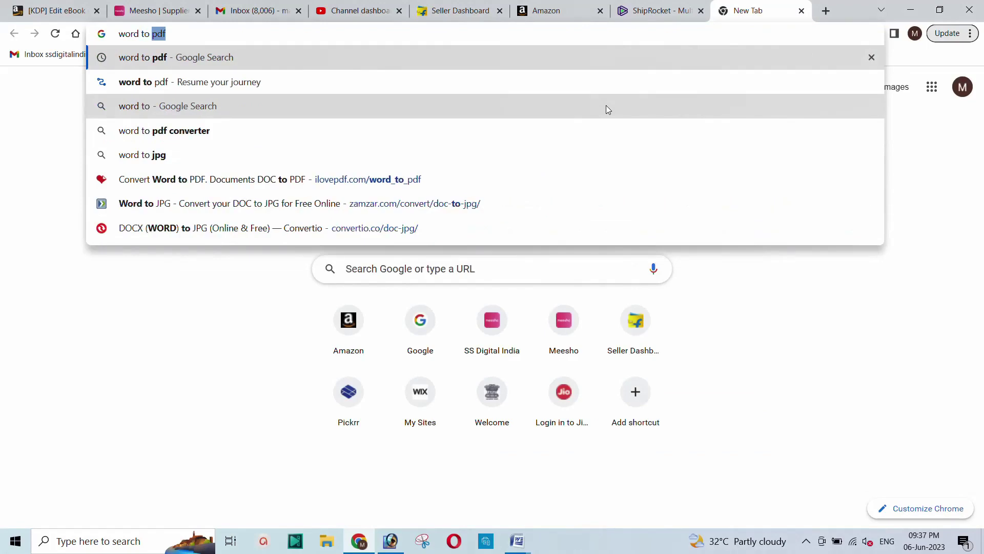
text( jpg)
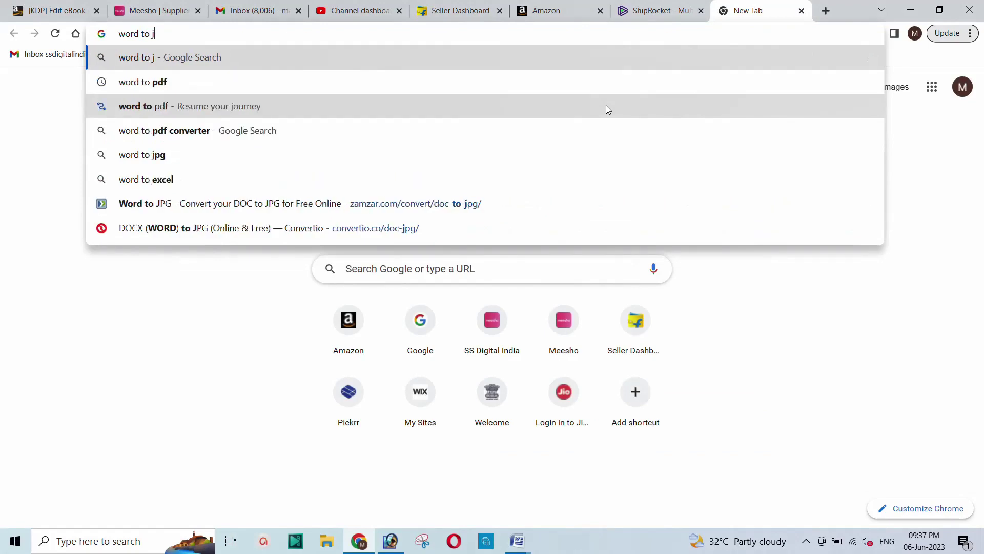
key(Return)
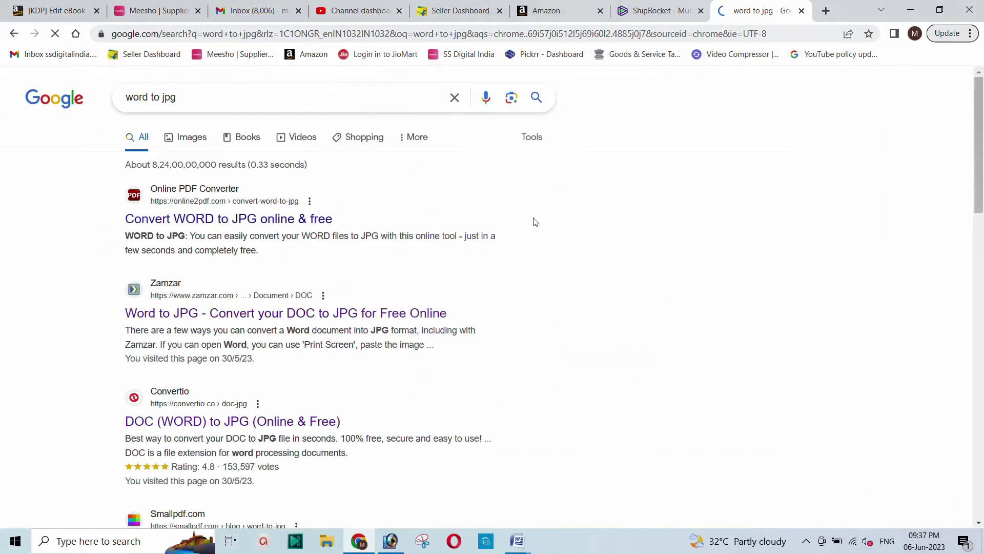
click(230, 224)
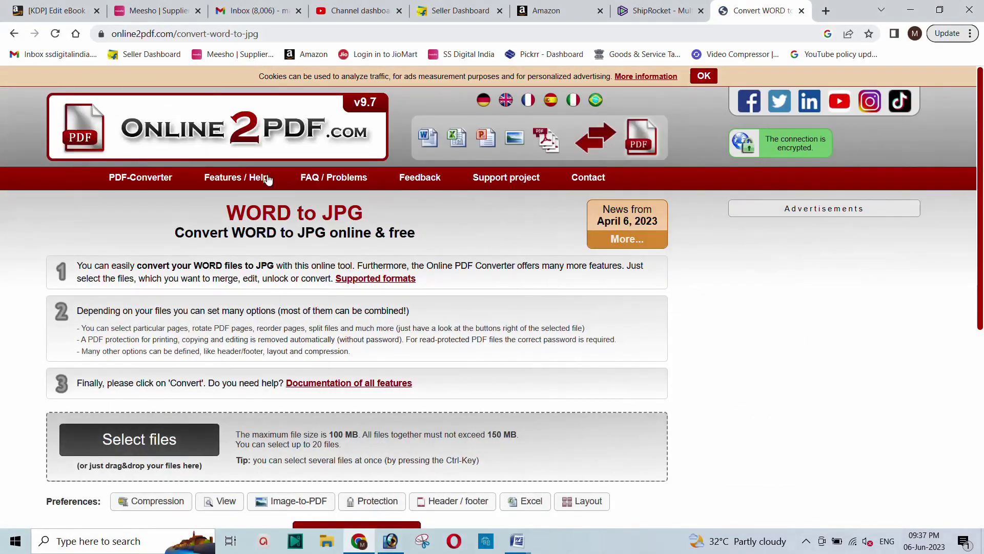
- Select "Biography of Mahatma Gandhi Cover Page" from the Desktop as the file for the Word to JPG conversion
scroll(150, 379, down, 1)
click(150, 379)
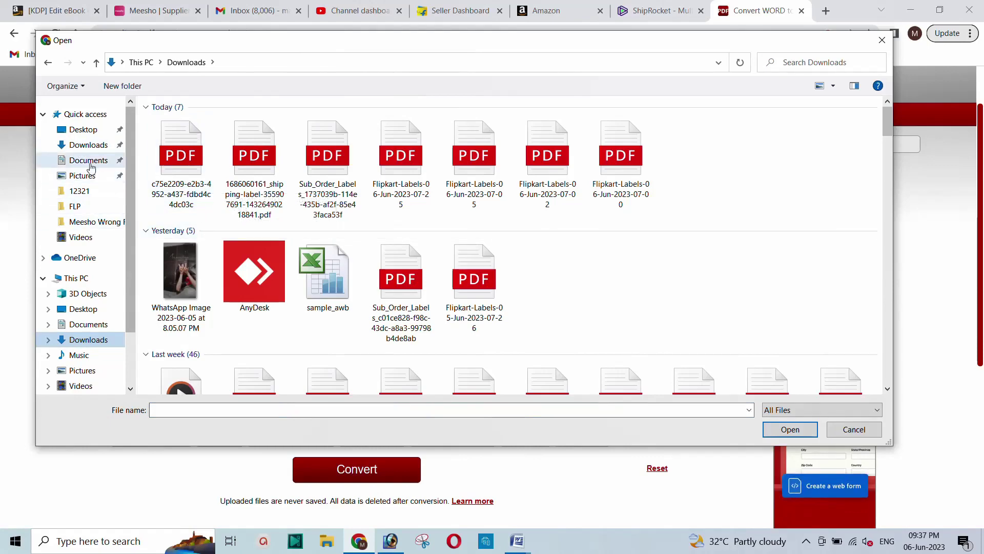
click(89, 160)
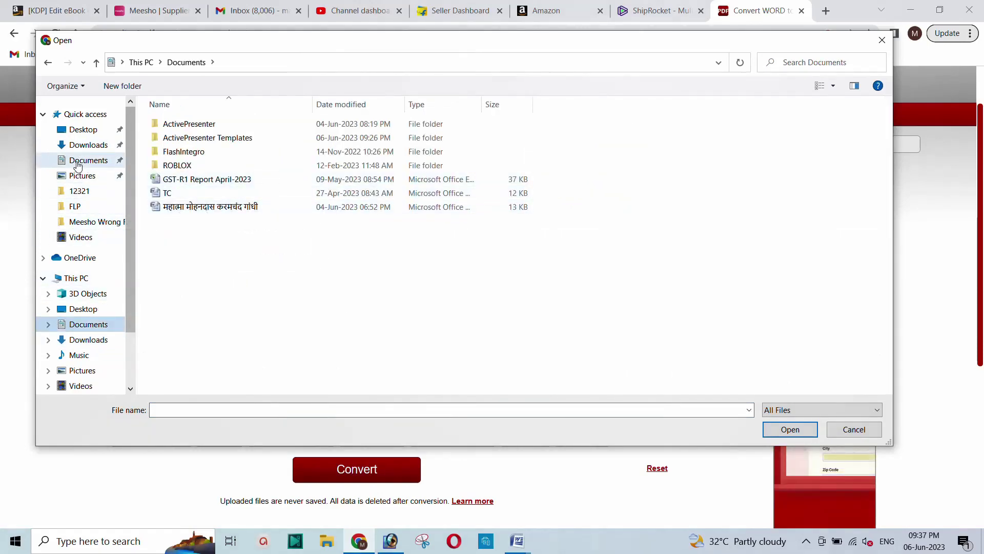
click(76, 131)
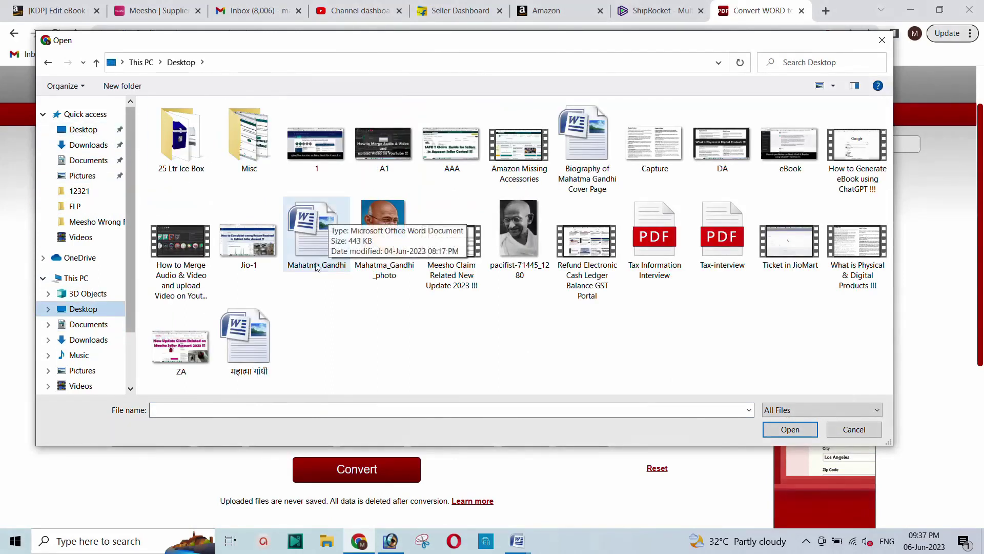
click(591, 157)
click(777, 434)
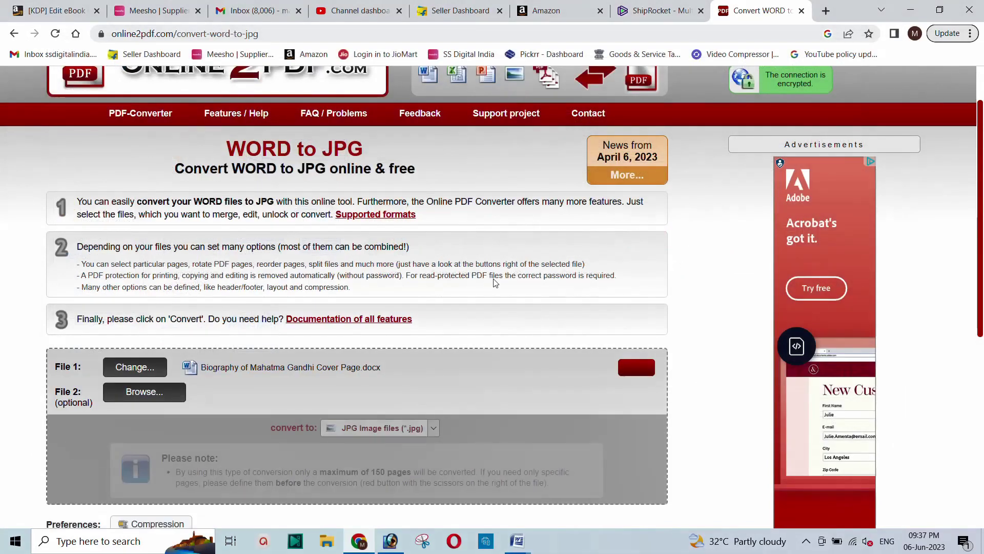
- Convert the cover document to JPG and check the downloaded cover image in the image viewer
scroll(495, 283, down, 3)
click(354, 426)
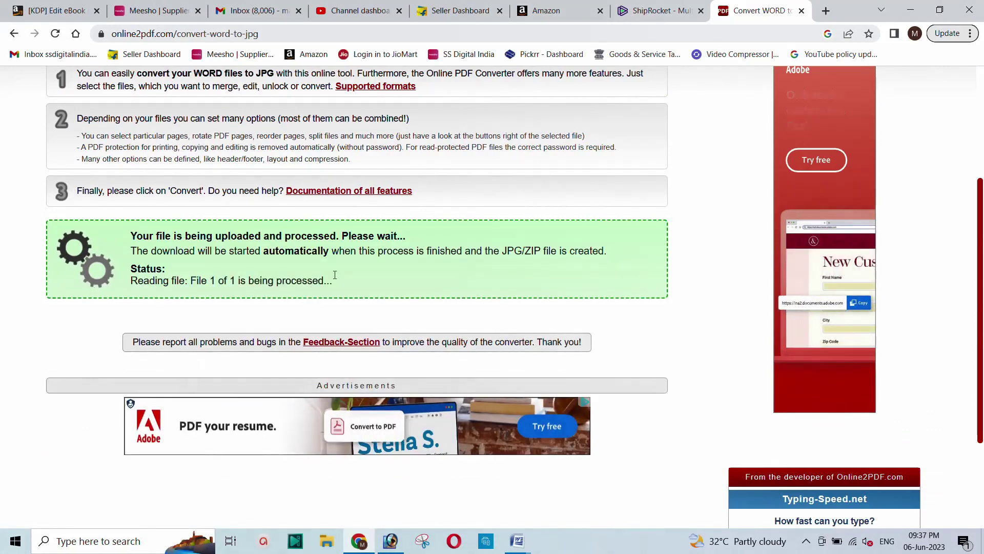
scroll(374, 252, down, 1)
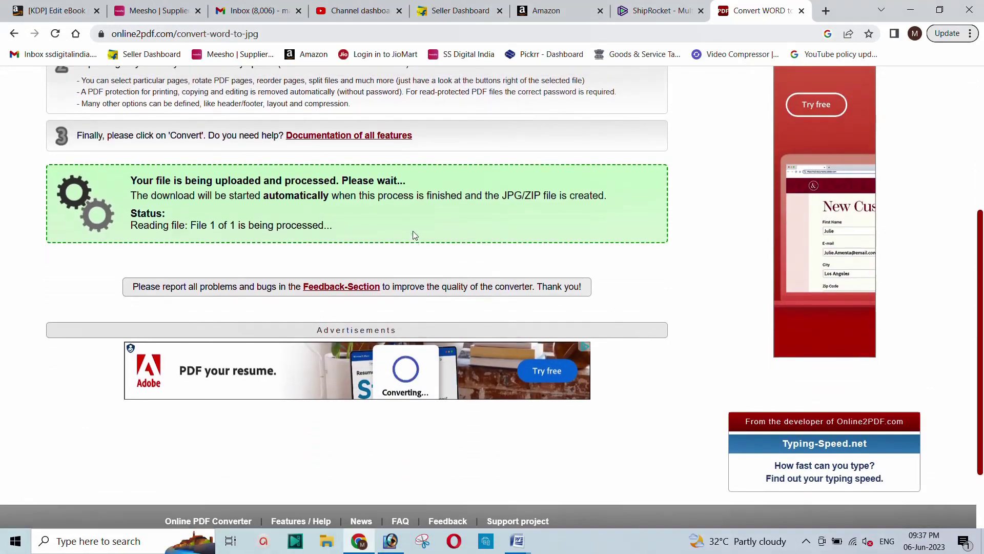
scroll(415, 235, up, 1)
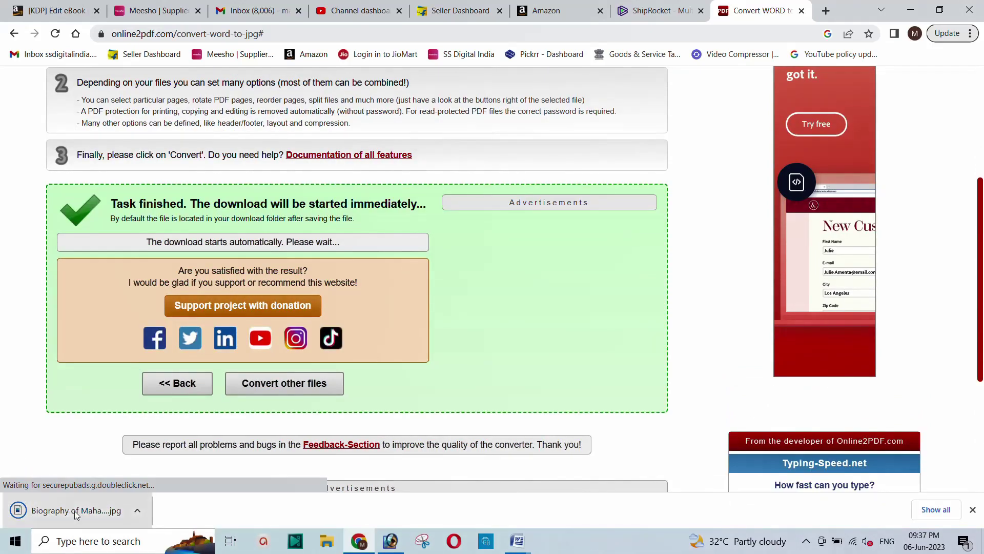
click(74, 511)
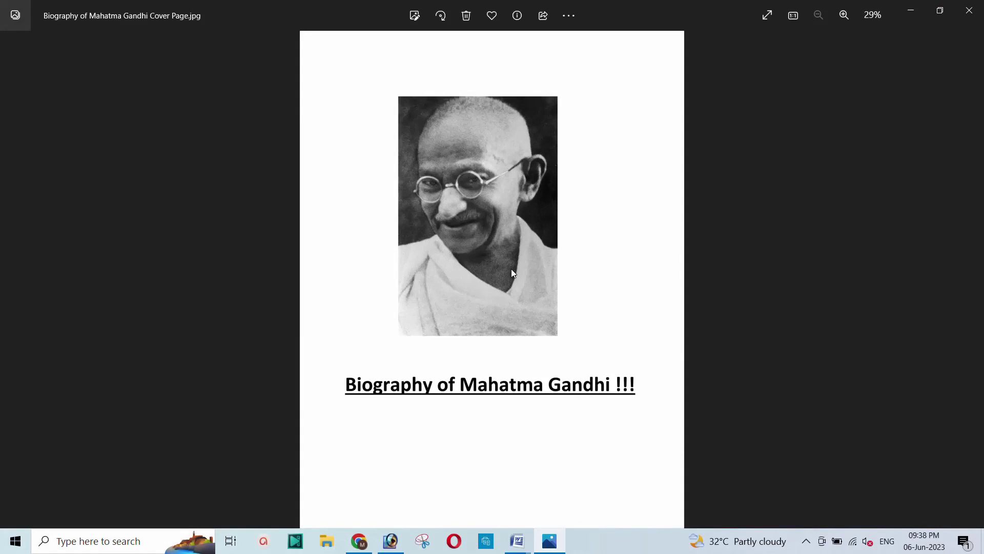
click(969, 16)
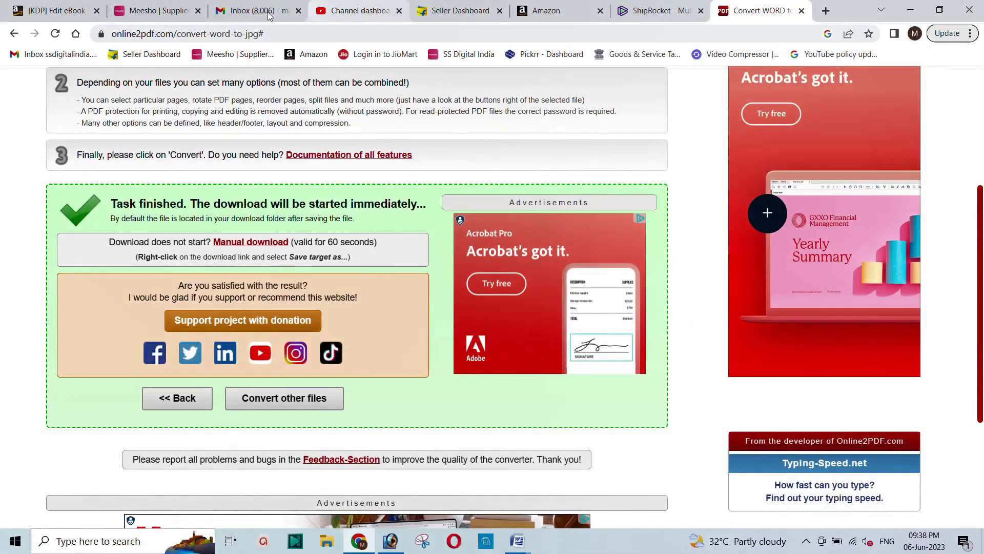
- Return to the KDP eBook content page and upload the existing cover "Biography of Mahatma Gandhi Cover Page" from Downloads
click(556, 11)
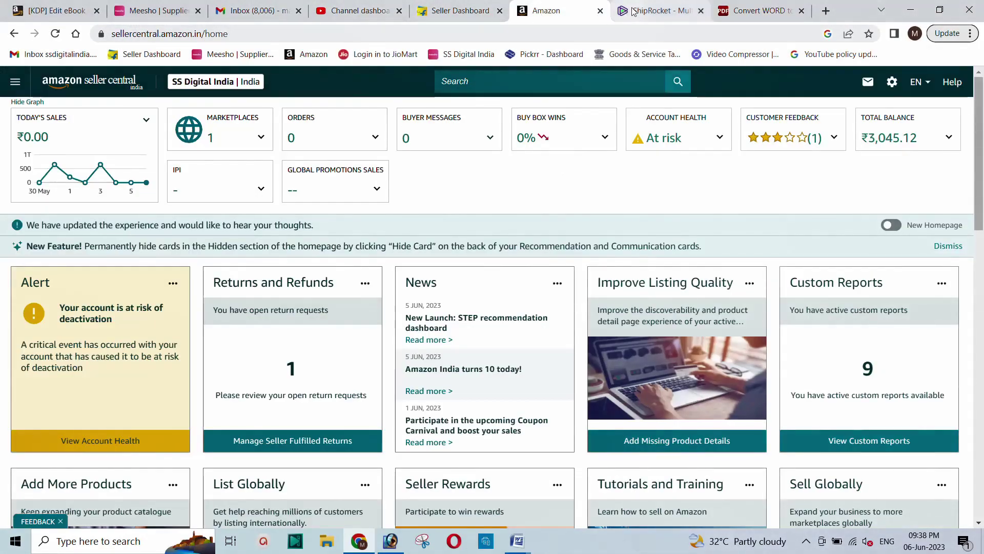
click(54, 11)
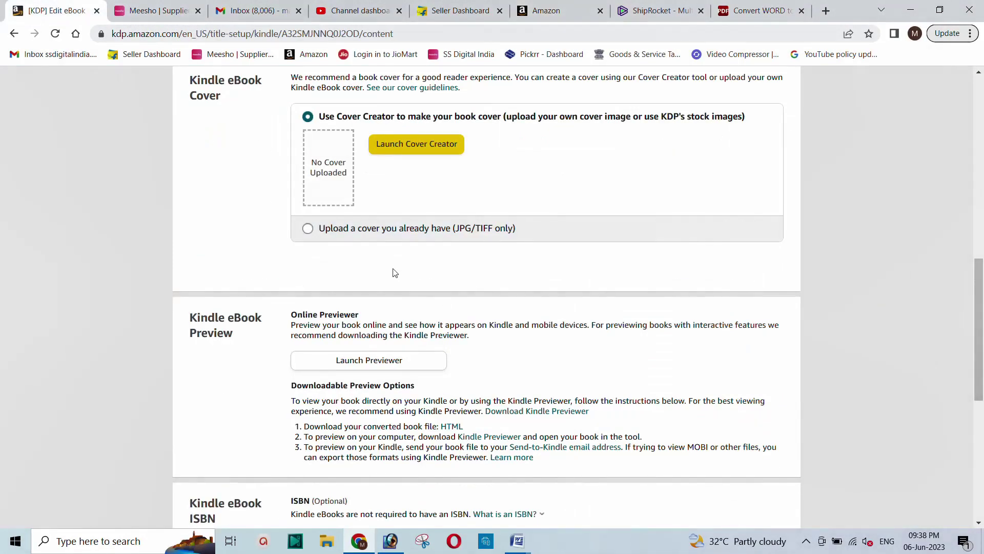
scroll(395, 272, up, 1)
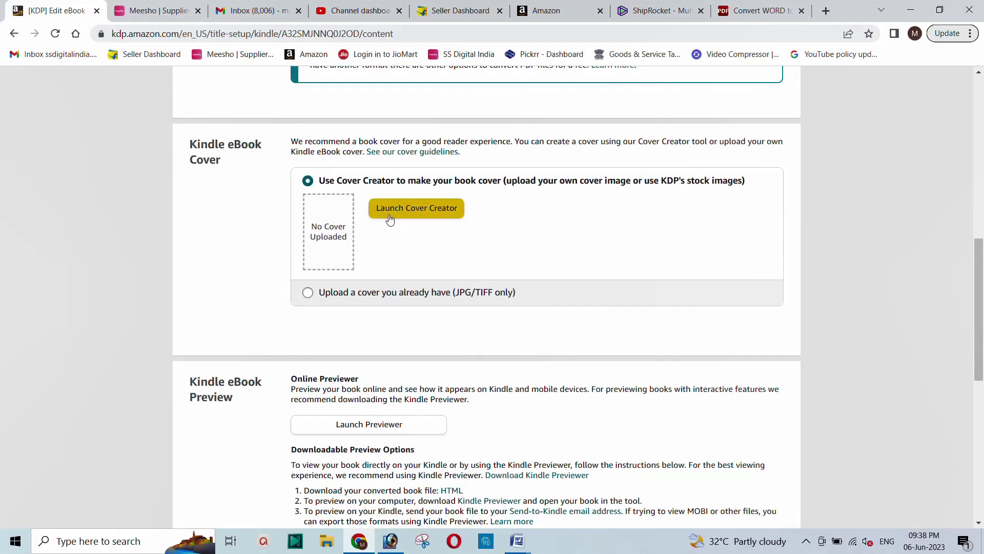
click(328, 293)
click(418, 239)
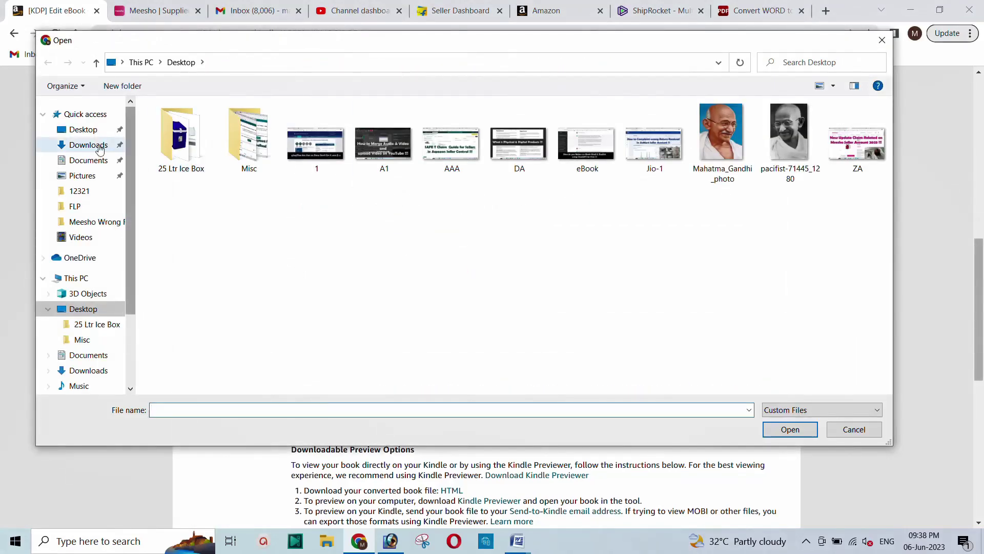
click(85, 145)
click(181, 149)
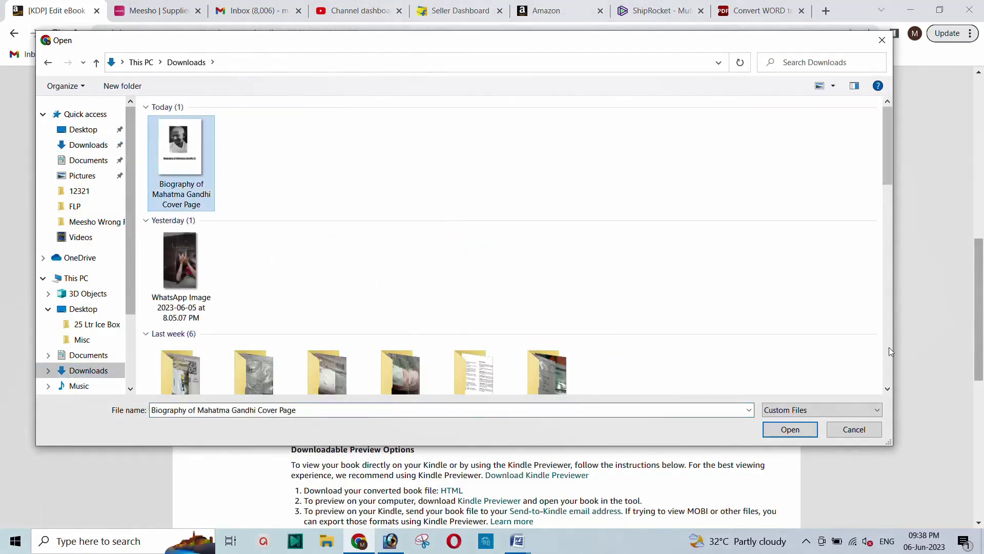
click(790, 429)
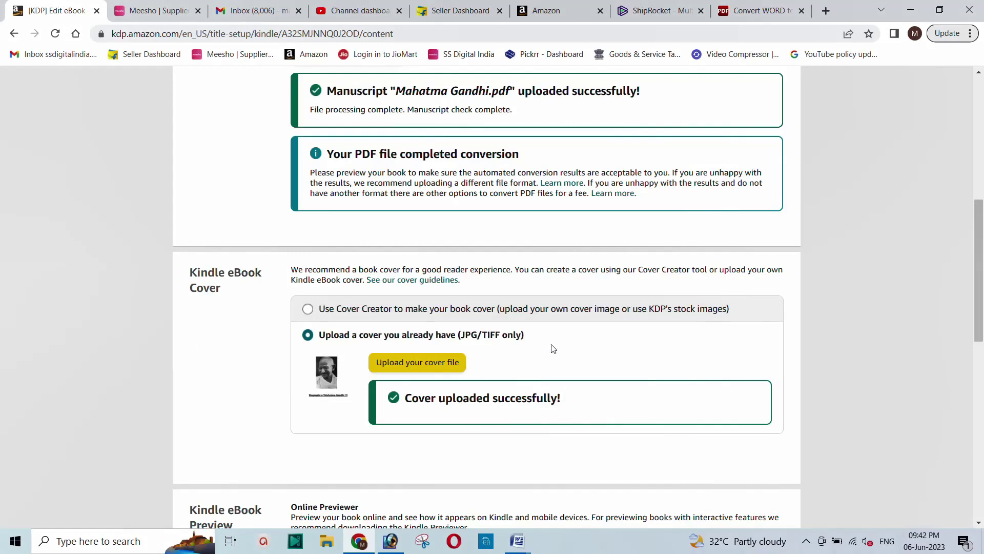
- Launch the online previewer and examine the cover and book pages on the tablet in portrait and landscape orientation
scroll(518, 347, down, 4)
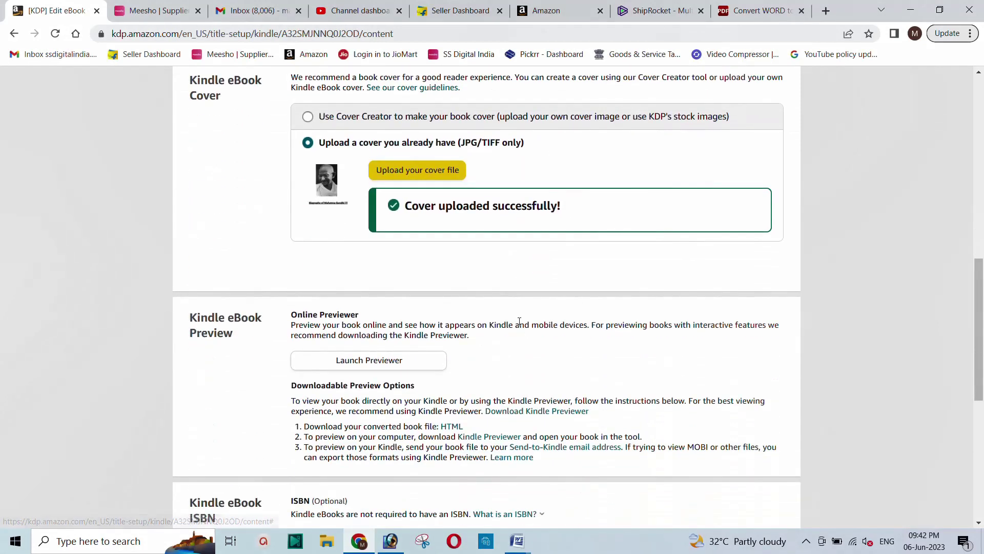
click(363, 365)
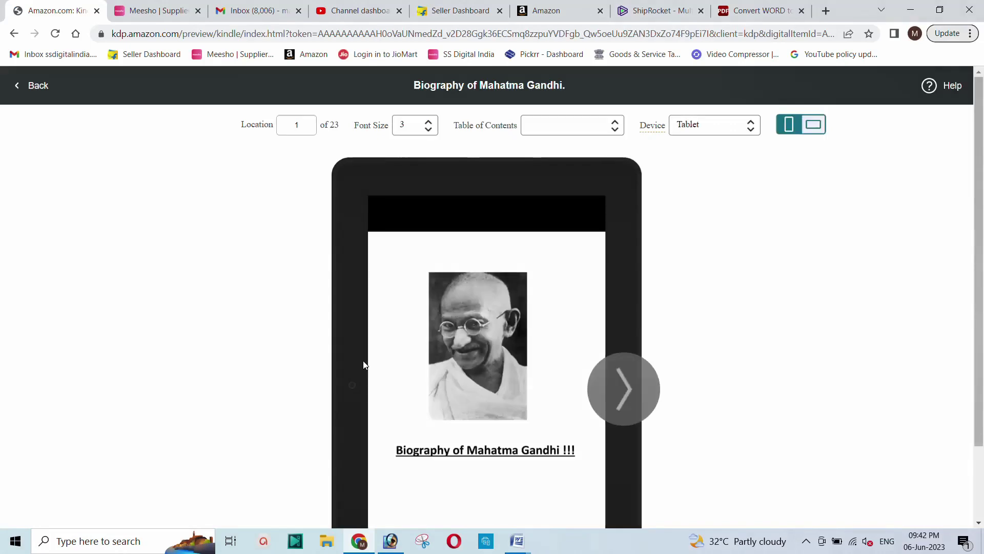
scroll(409, 369, down, 3)
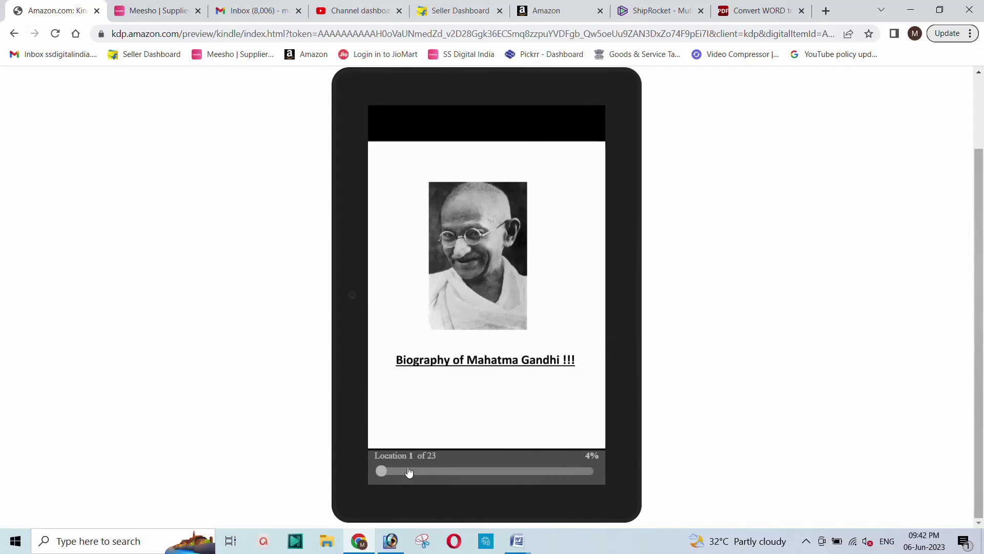
drag(382, 470, 410, 471)
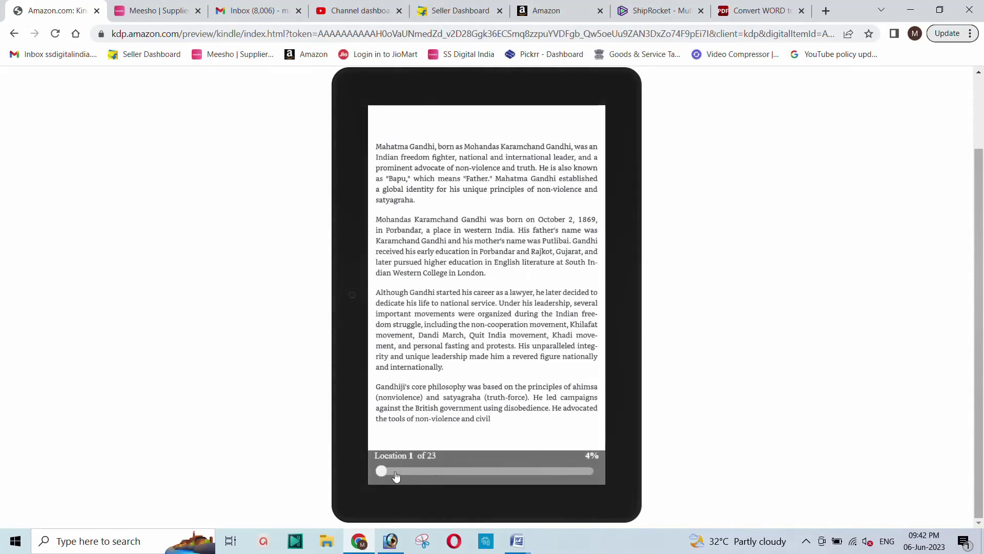
drag(383, 471, 504, 468)
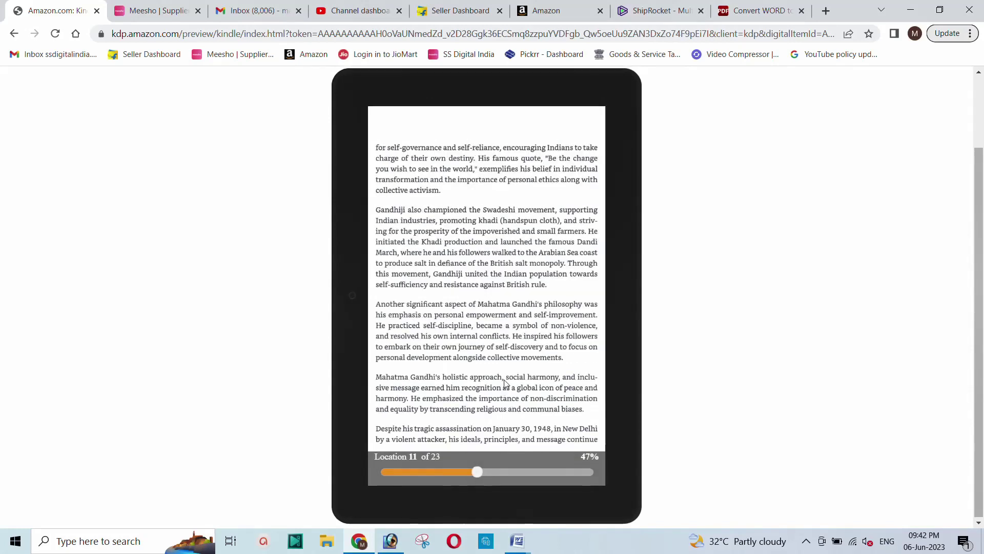
scroll(533, 339, up, 2)
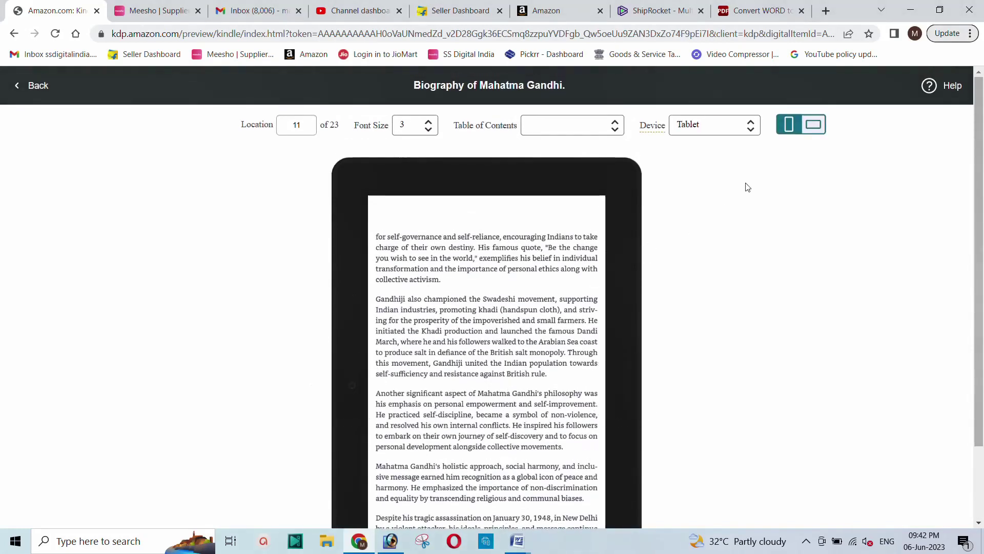
click(809, 132)
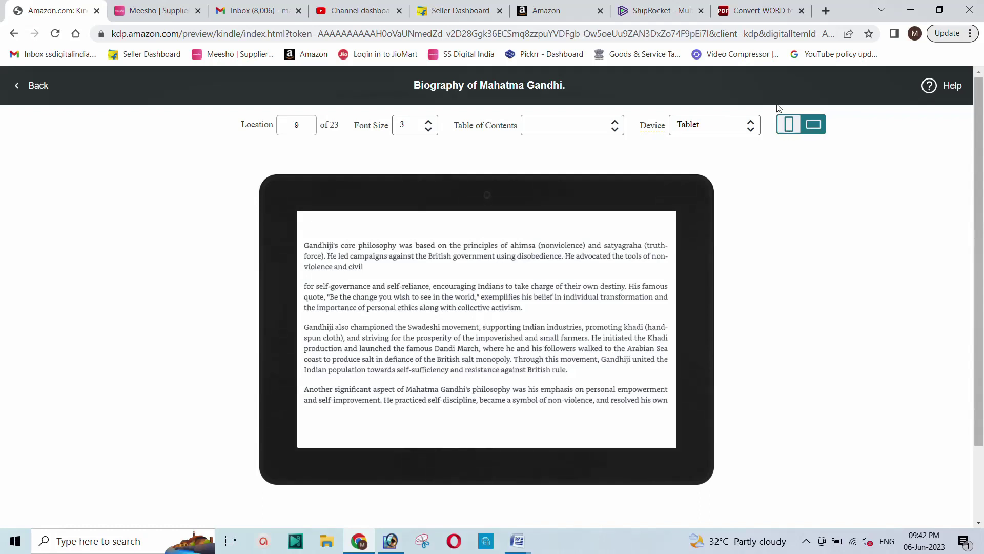
- Leave the preview, then save the eBook content without an ISBN or publisher and continue to the pricing page
click(35, 88)
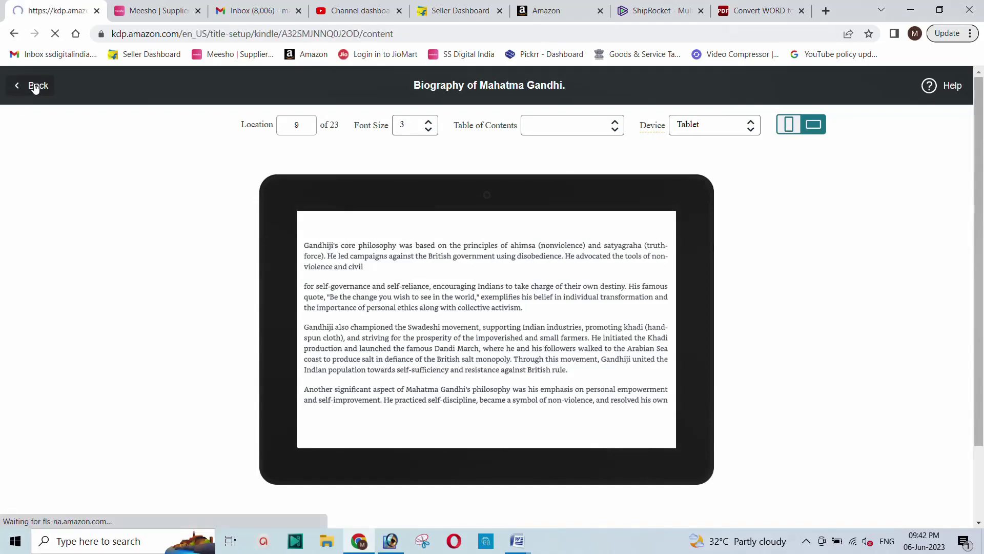
scroll(462, 307, down, 15)
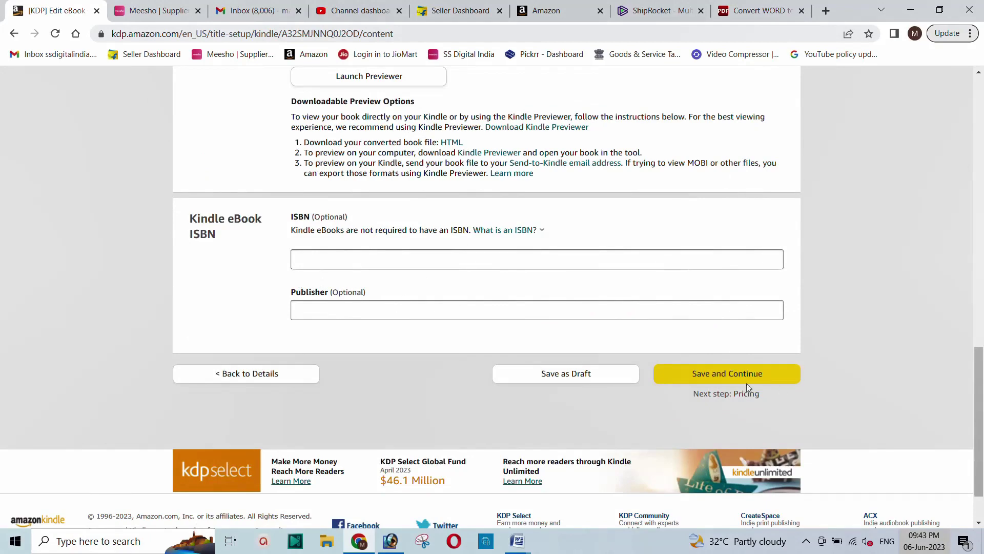
click(719, 376)
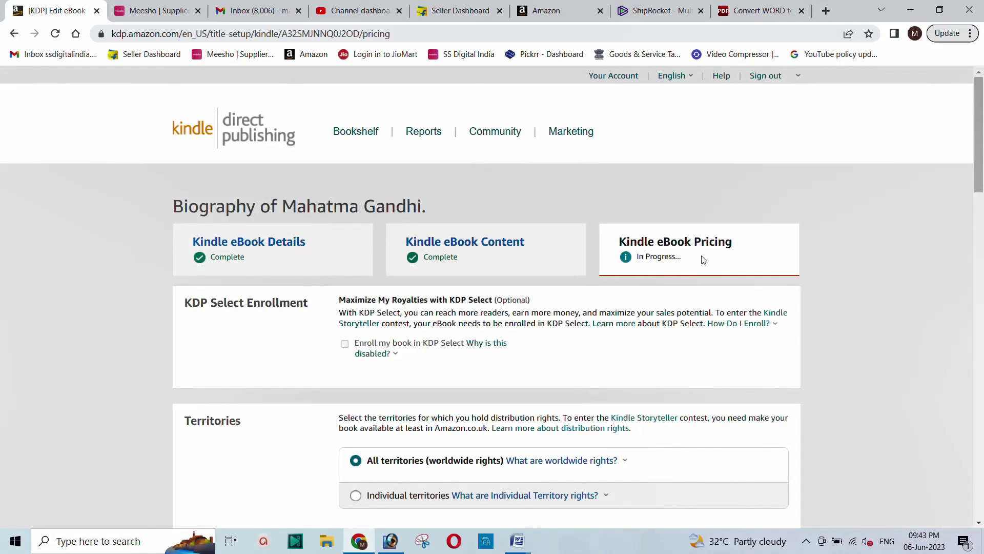
- Set the Amazon.com list price to 5 USD and review the converted list prices for the other marketplaces
scroll(700, 255, down, 1)
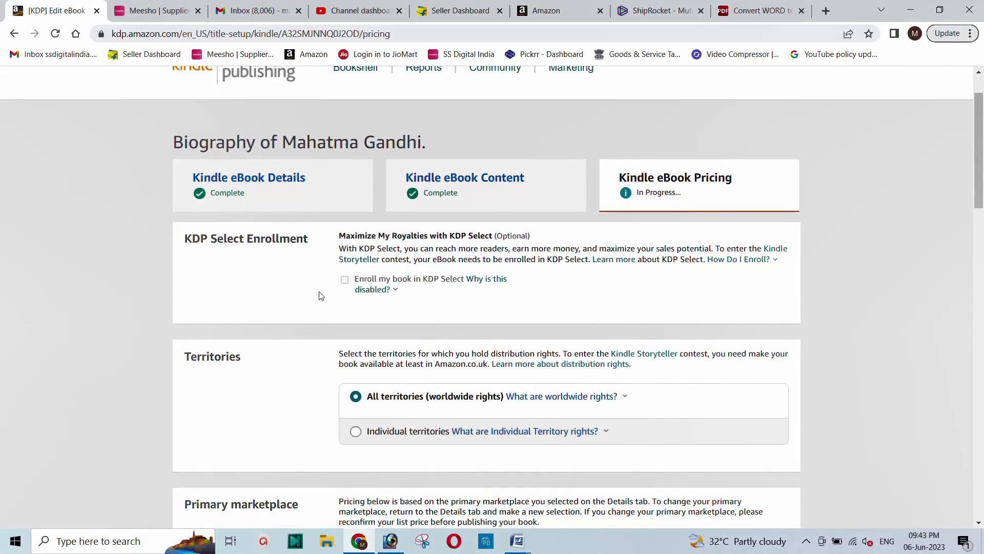
scroll(561, 292, down, 1)
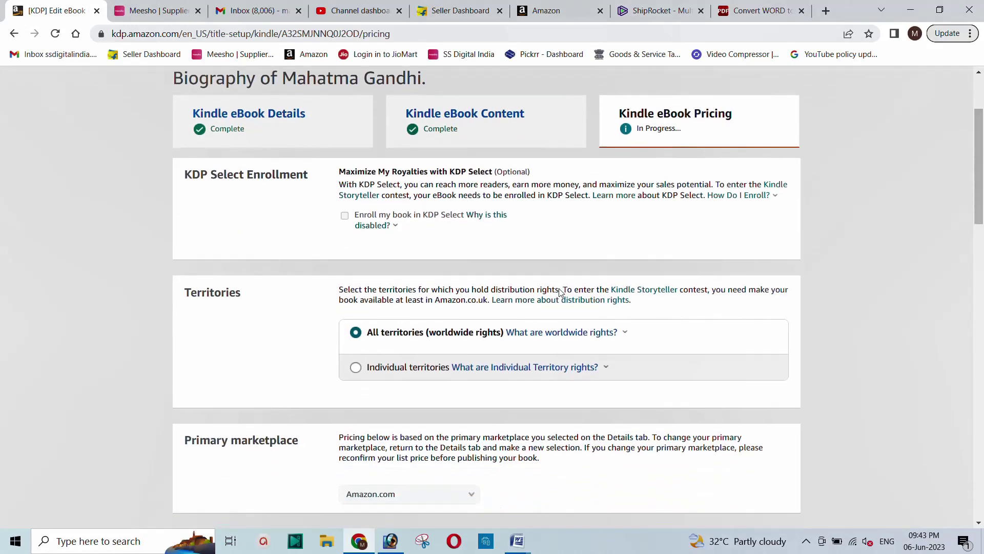
scroll(560, 285, down, 3)
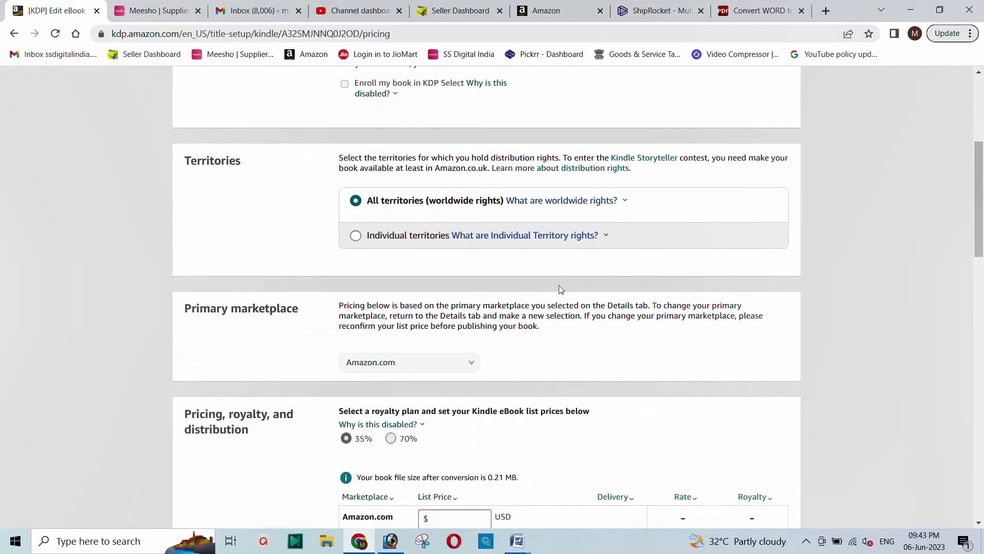
scroll(574, 281, up, 3)
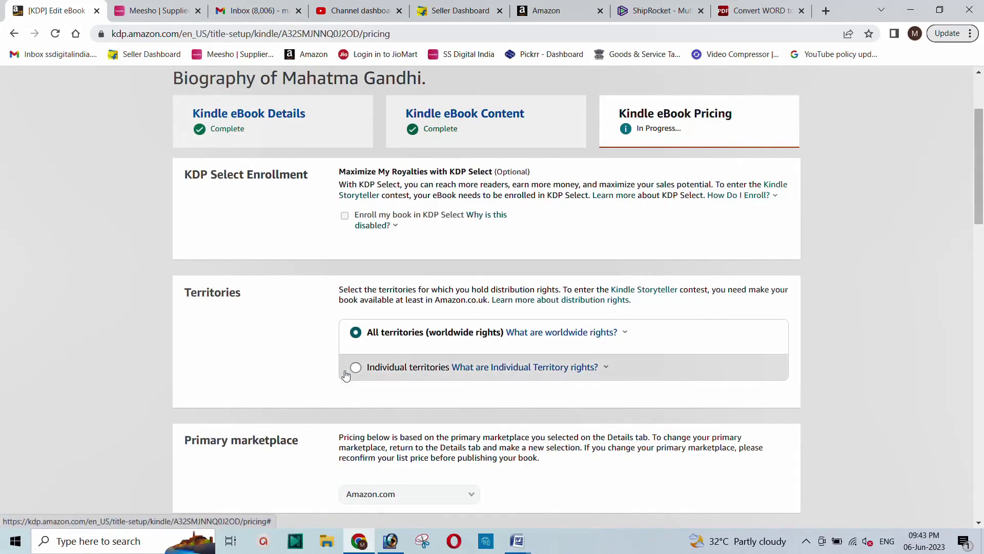
scroll(272, 334, down, 1)
scroll(272, 334, down, 3)
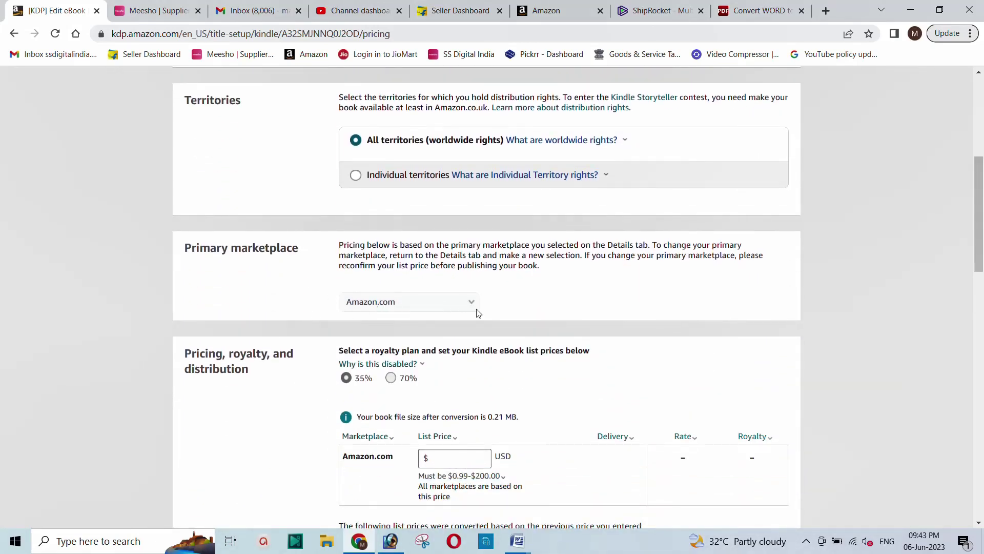
scroll(501, 312, down, 2)
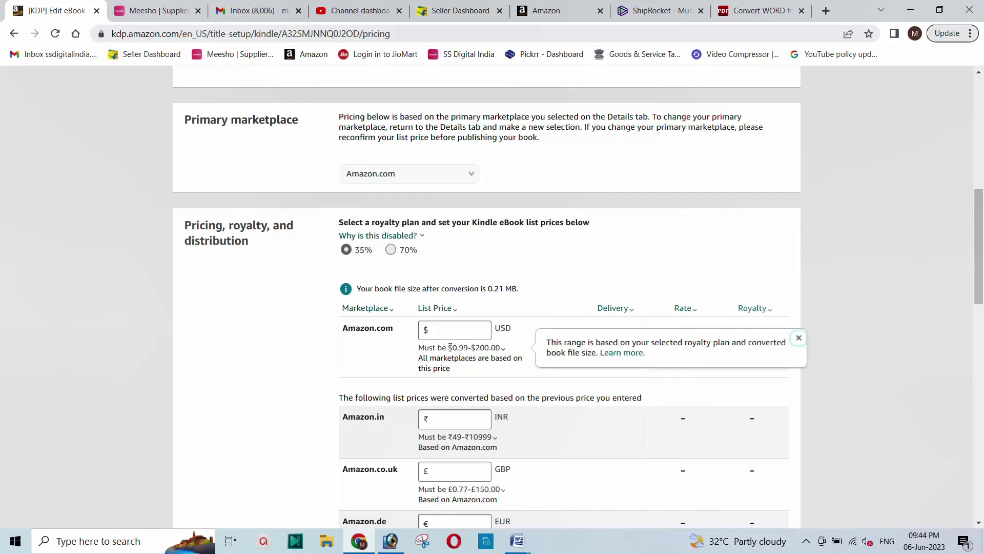
click(437, 331)
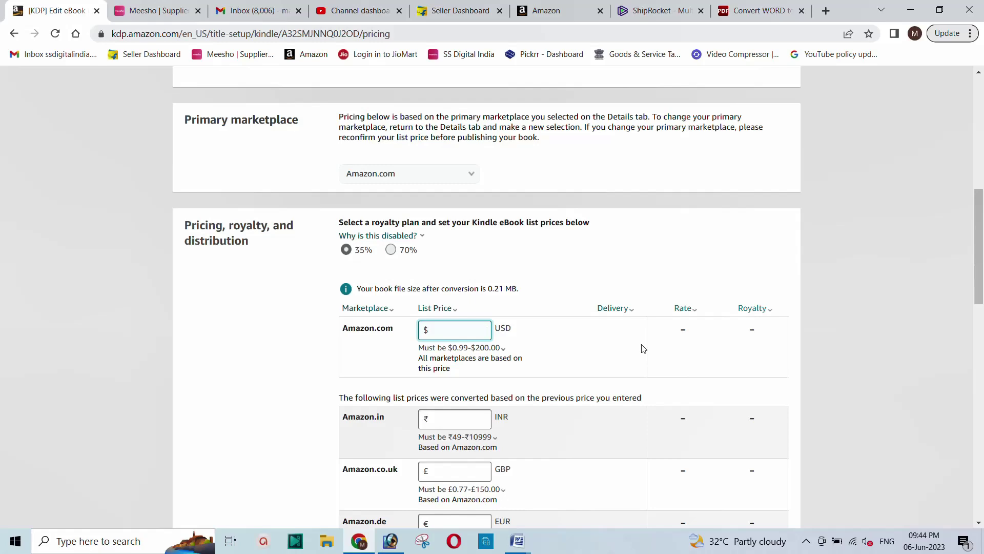
text(5)
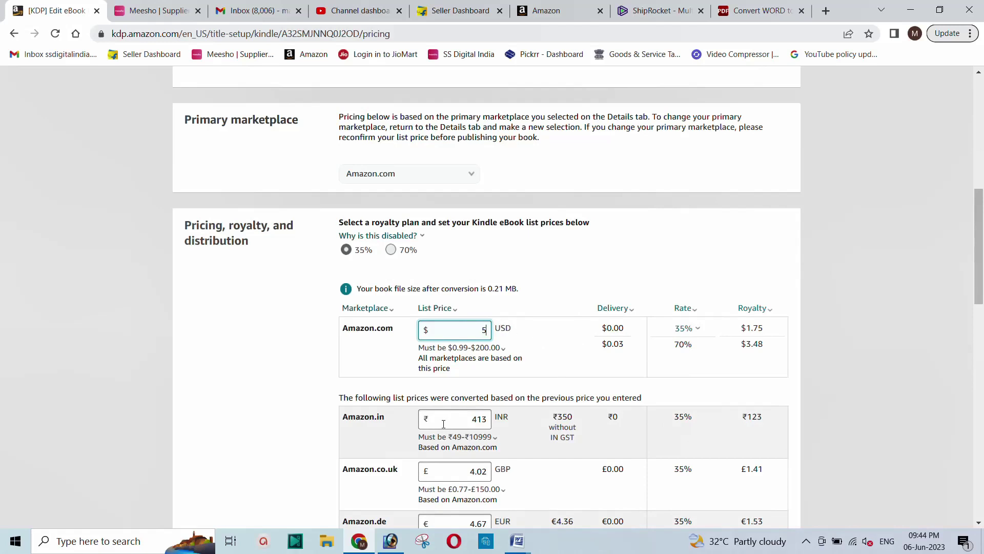
scroll(444, 423, down, 1)
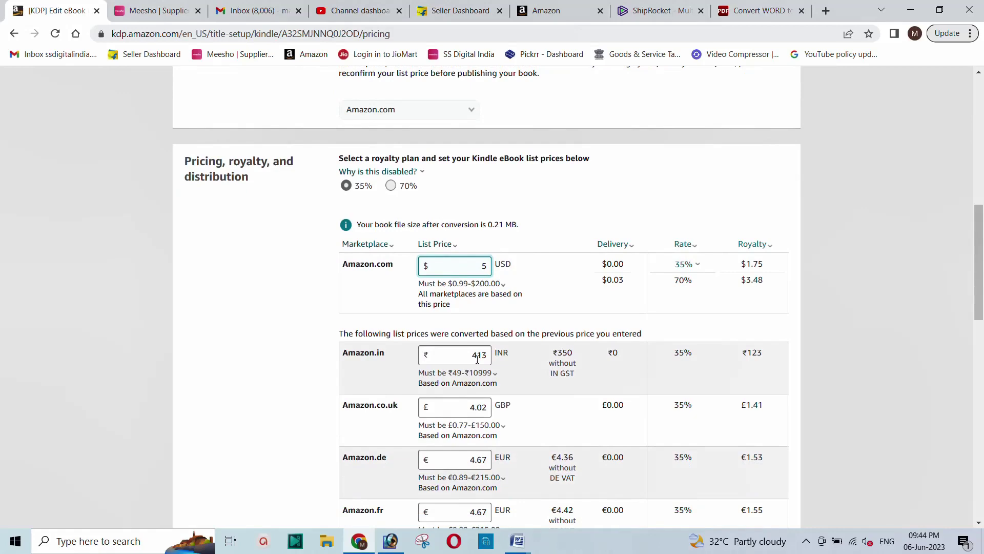
scroll(477, 359, down, 3)
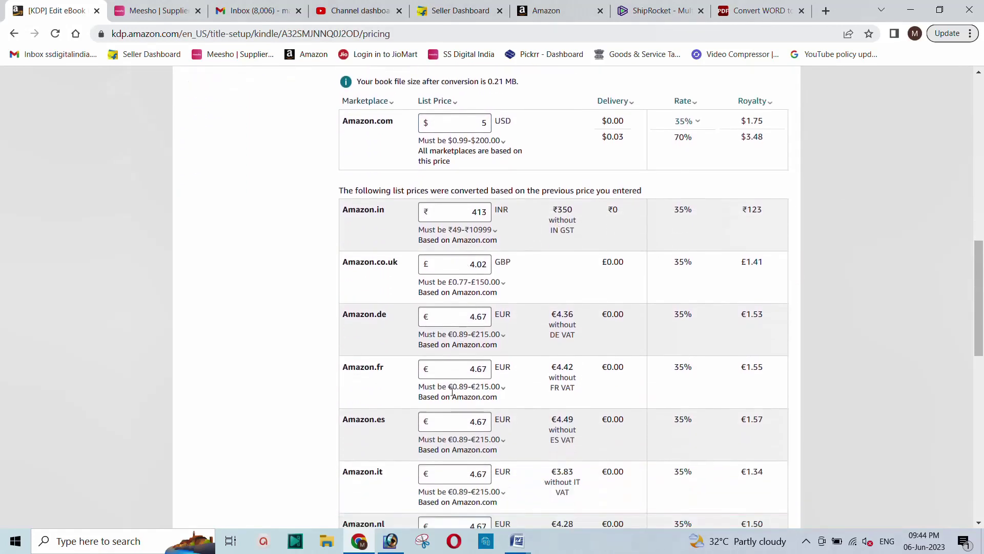
- Examine the remaining marketplace prices and royalty plan, and read the explanation of the Amazon.com allowed price range
scroll(452, 392, down, 10)
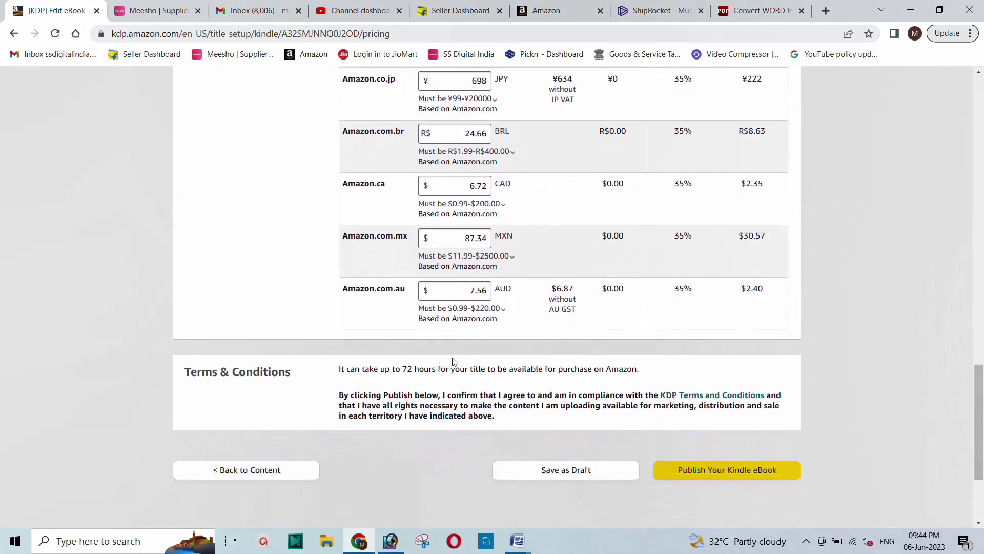
scroll(453, 330, up, 15)
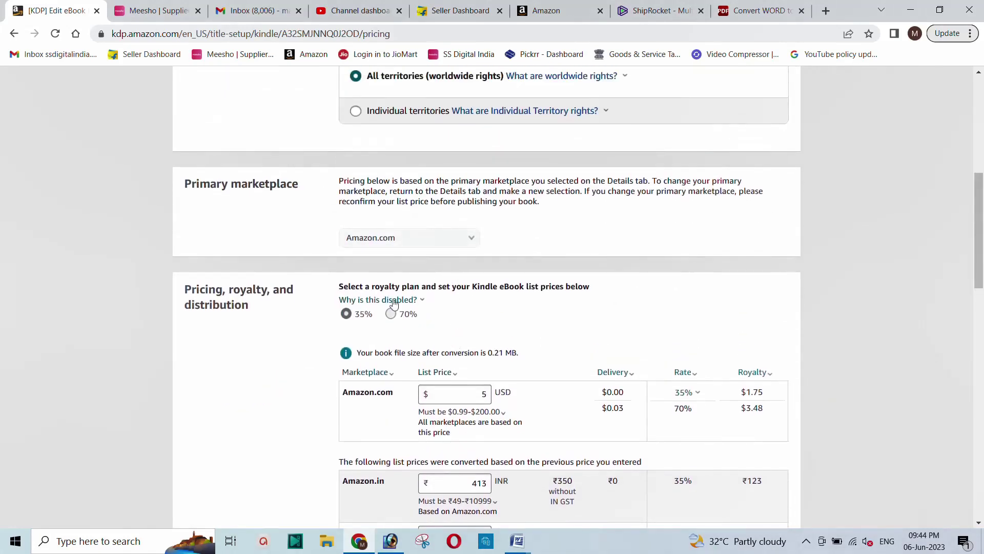
click(487, 413)
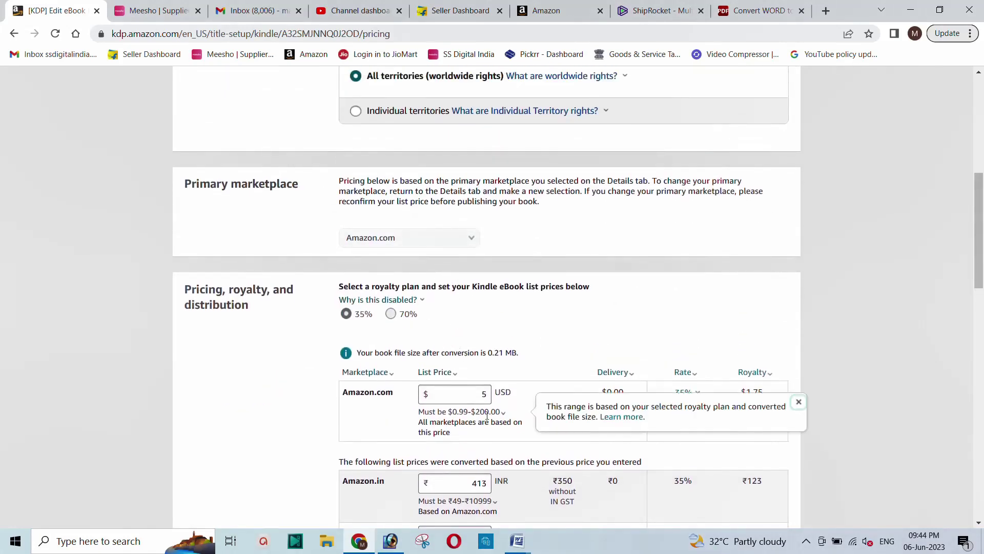
click(518, 377)
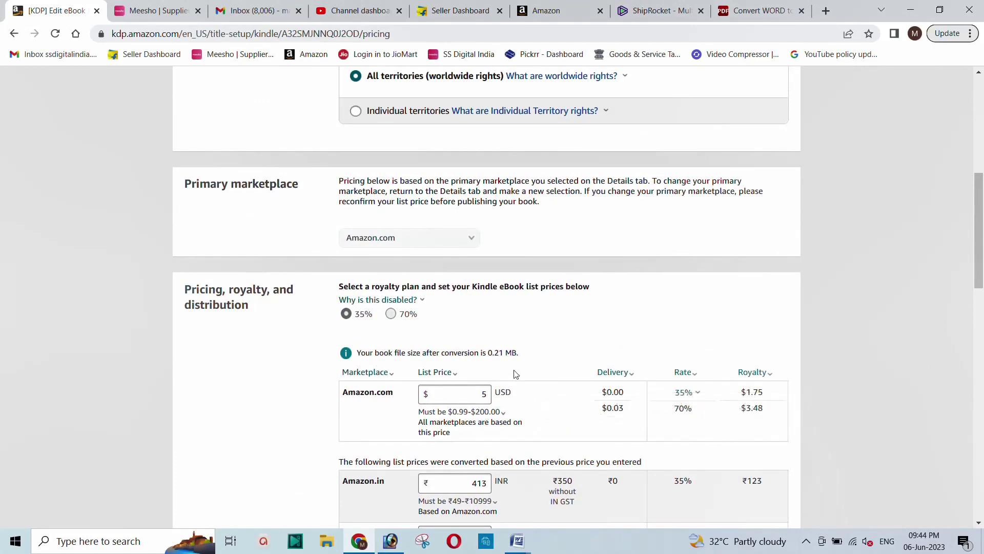
- View the territory choices under Individual territories, then reselect All territories (worldwide rights)
scroll(535, 370, down, 6)
scroll(534, 371, up, 7)
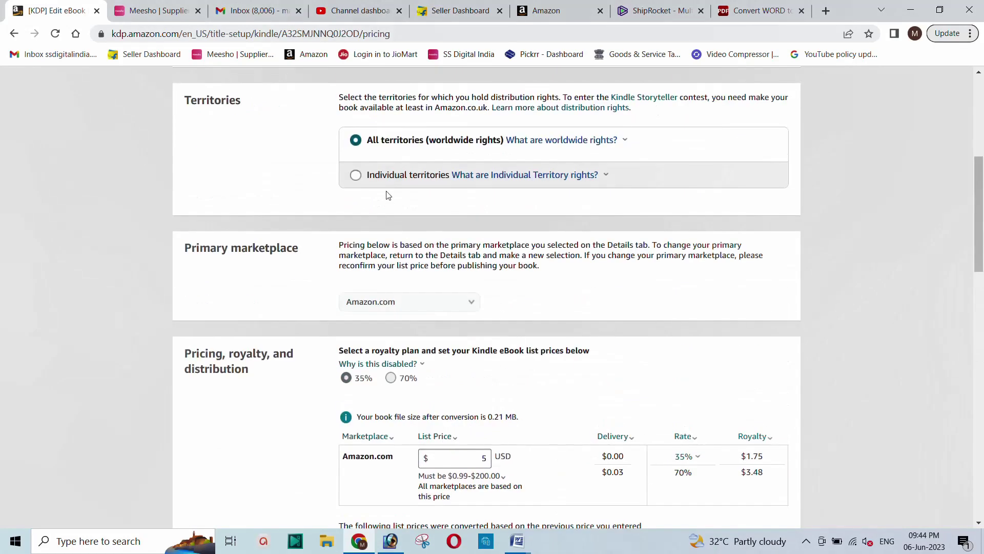
click(356, 175)
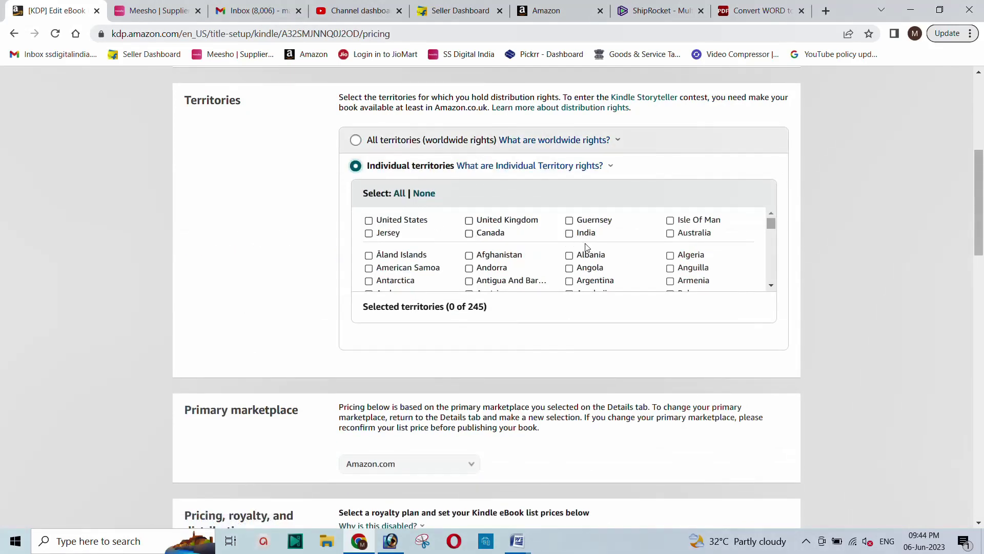
click(357, 141)
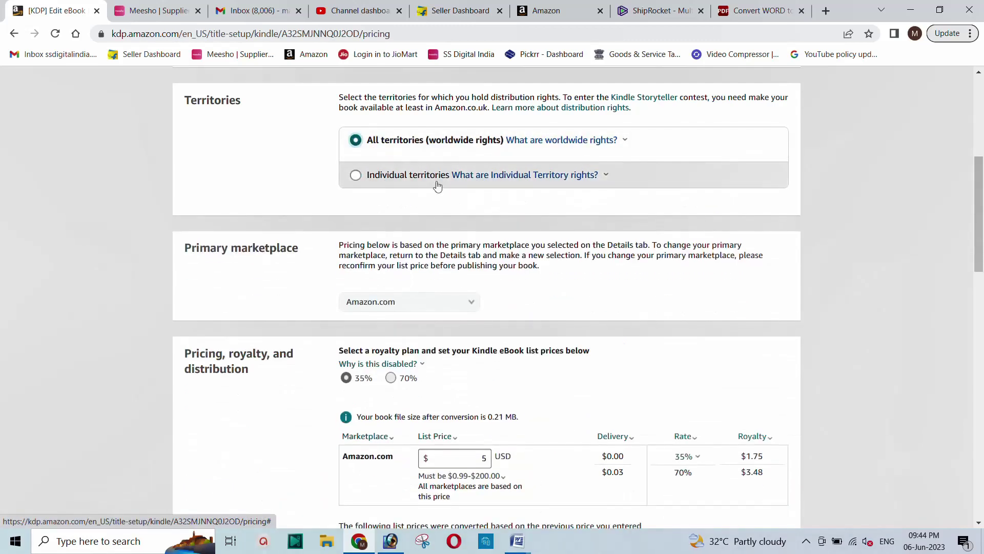
- Publish the Kindle eBook with the entered pricing
scroll(452, 205, down, 1)
scroll(495, 245, down, 1)
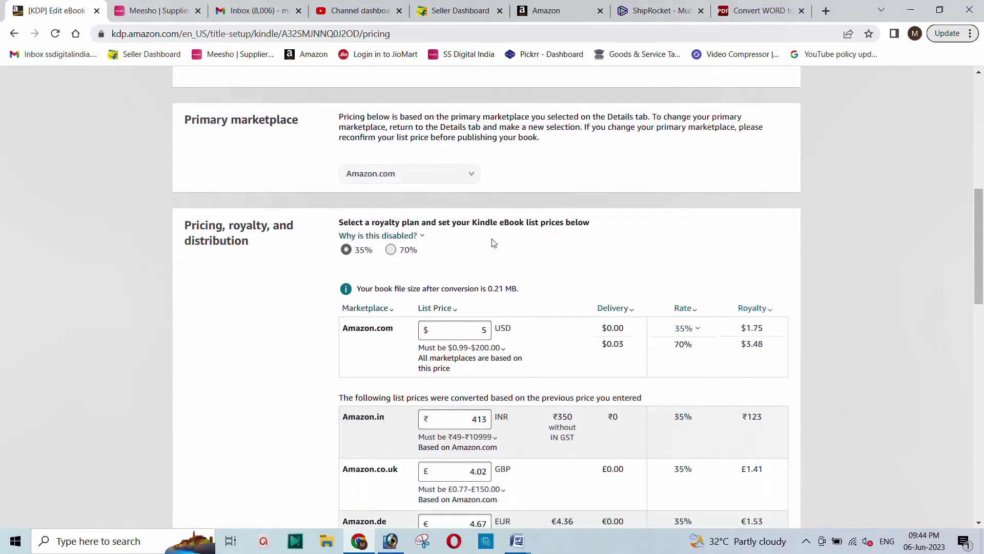
scroll(492, 241, down, 10)
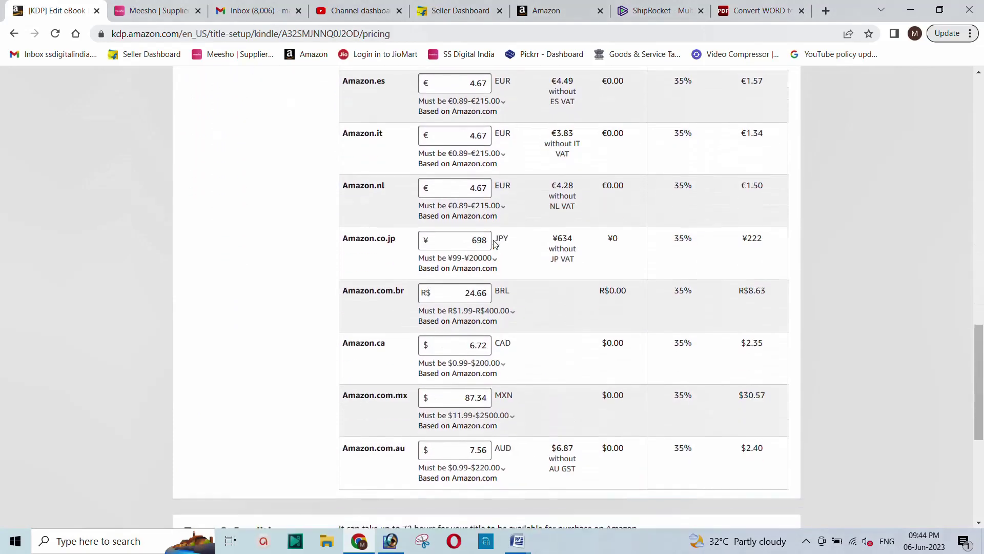
scroll(484, 230, down, 1)
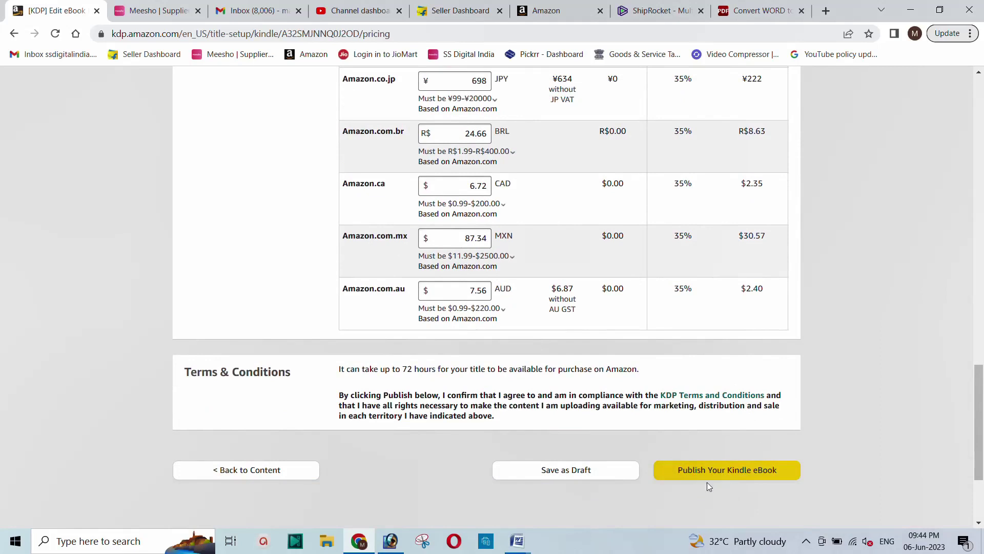
click(728, 472)
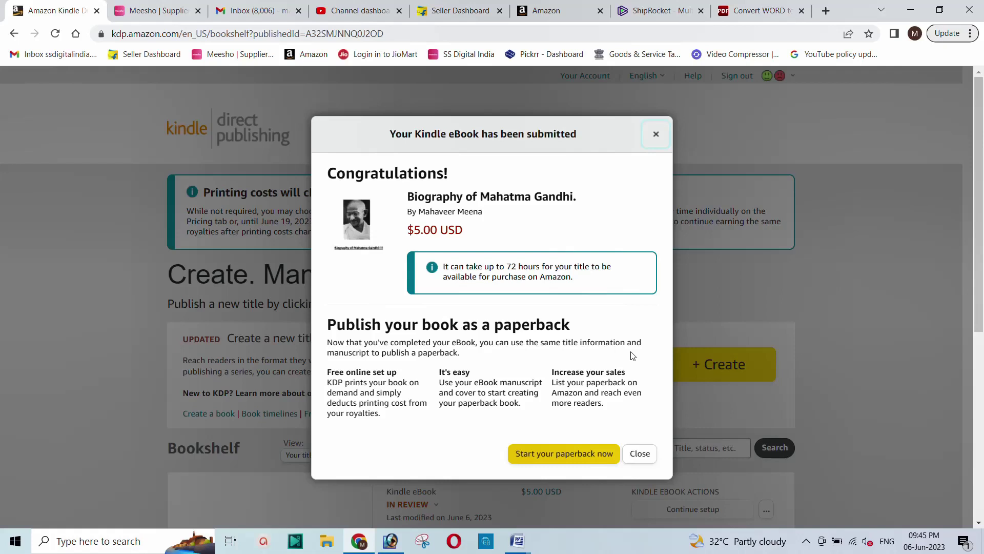
click(806, 538)
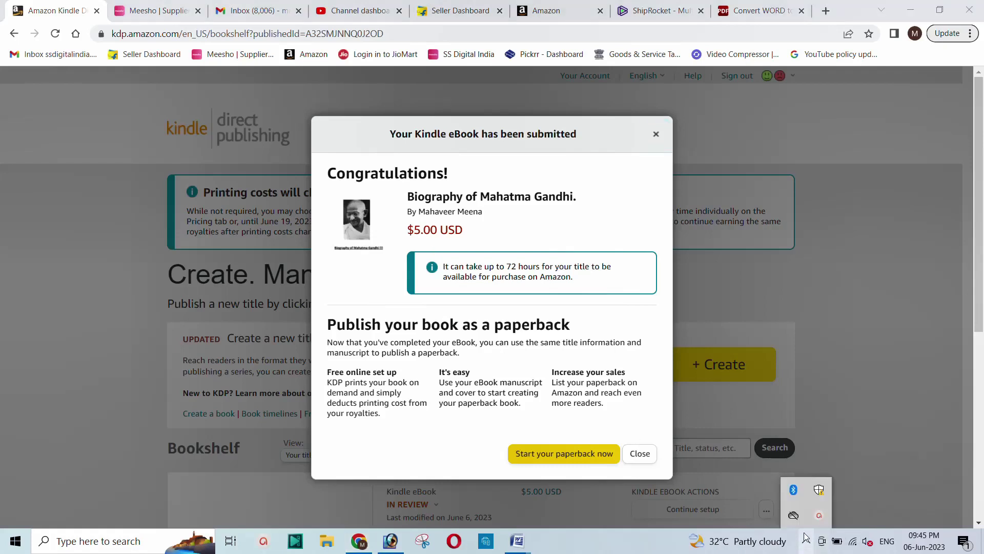
click(819, 515)
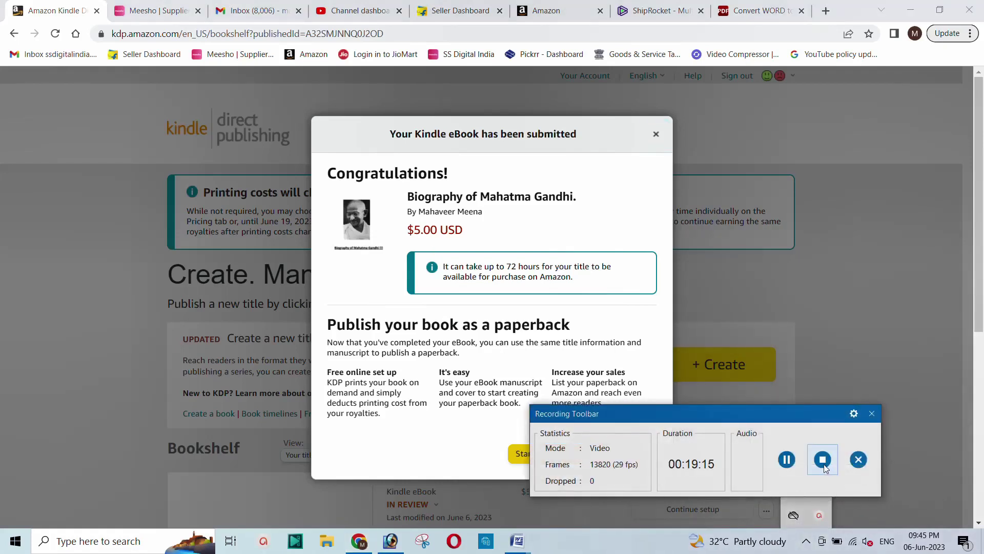